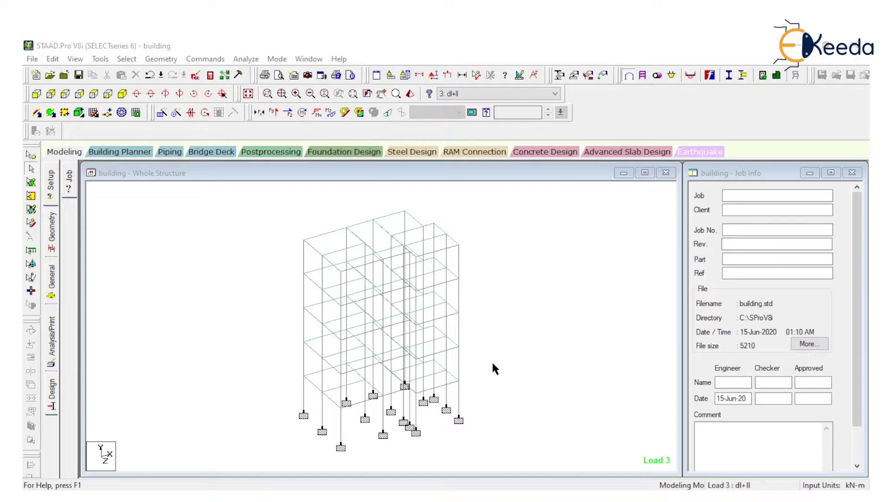
- Run the analysis of the building model and go to post-processing mode with the results
{"action": "left_click", "coordinate": [246, 301]}
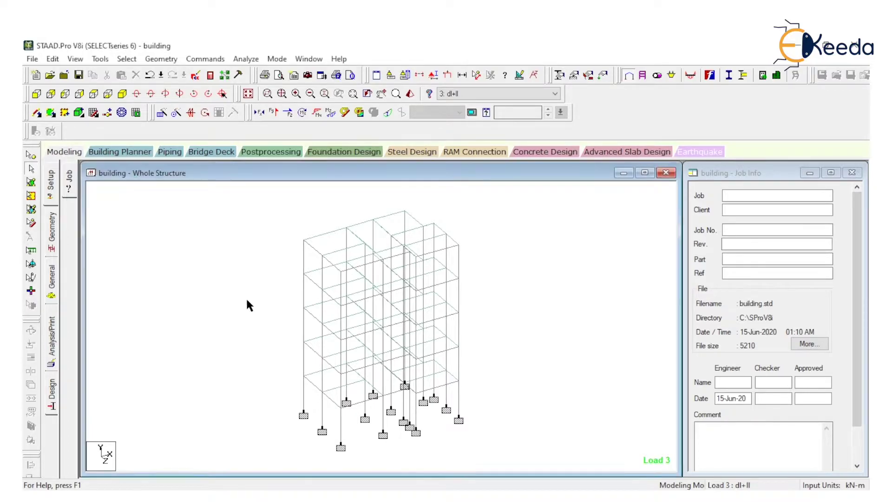
{"action": "left_click", "coordinate": [246, 59]}
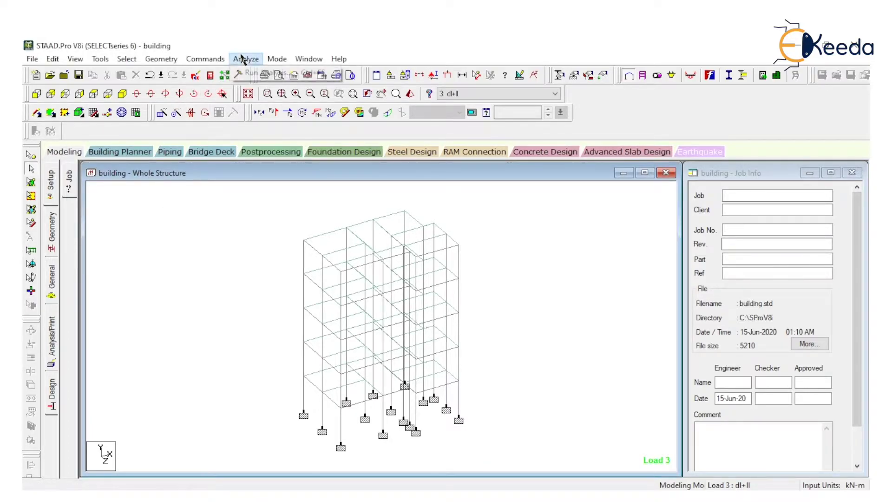
{"action": "left_click", "coordinate": [274, 73]}
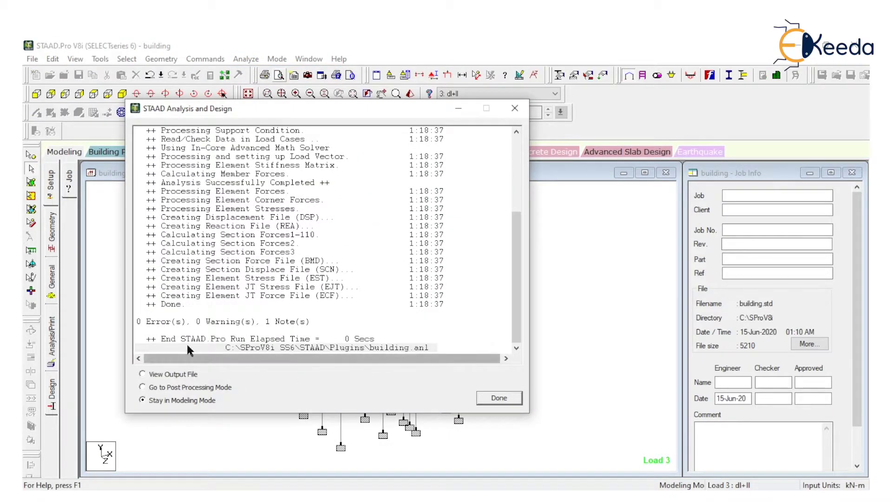
{"action": "left_click", "coordinate": [217, 389]}
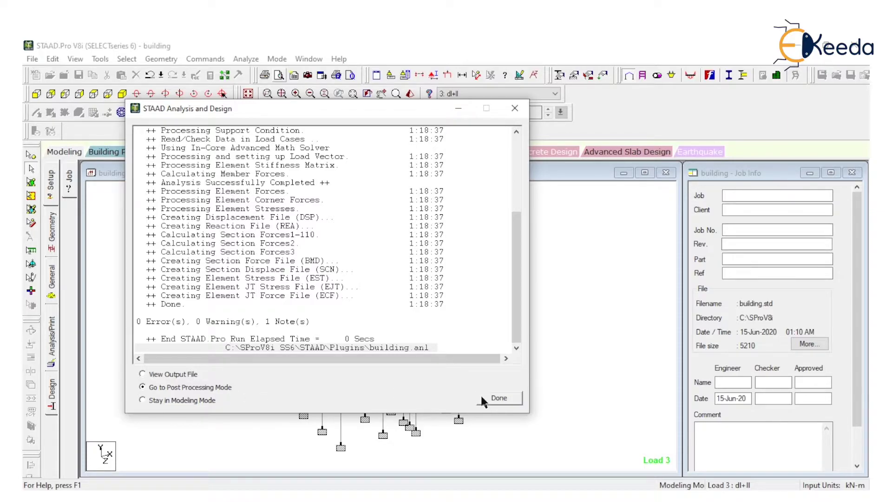
{"action": "left_click", "coordinate": [499, 398]}
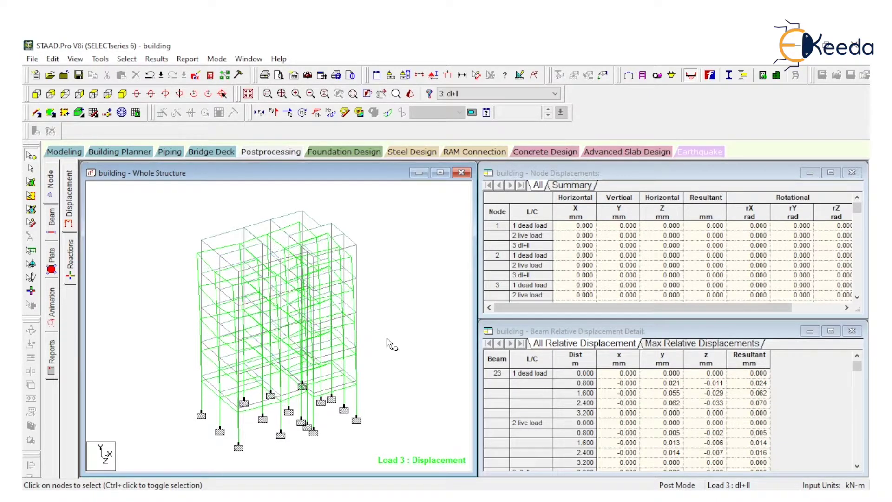
- Show the building's displaced shape in turn for the load cases 1: dead load, 2: live load and 3: dl+ll
{"action": "left_click", "coordinate": [547, 94]}
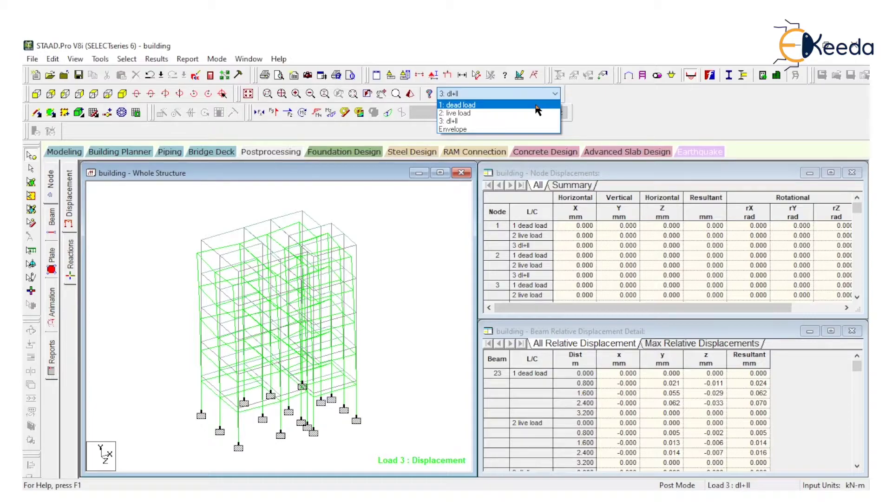
{"action": "left_click", "coordinate": [536, 106]}
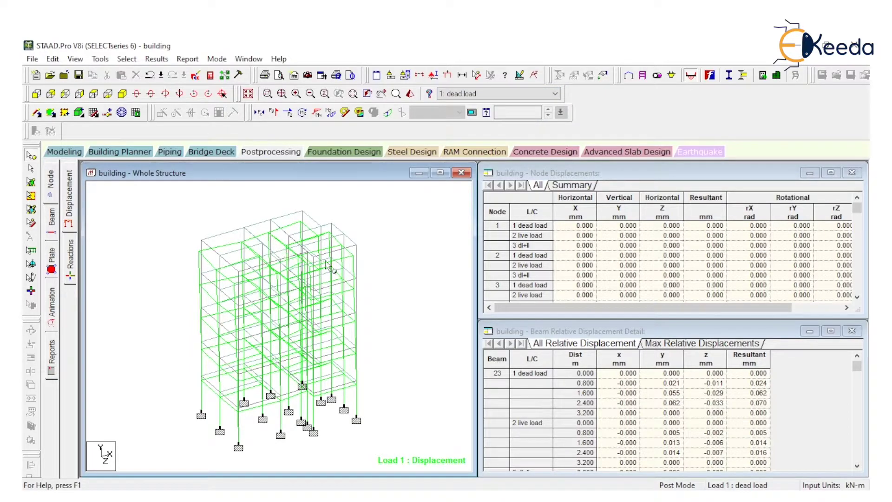
{"action": "left_click", "coordinate": [462, 95]}
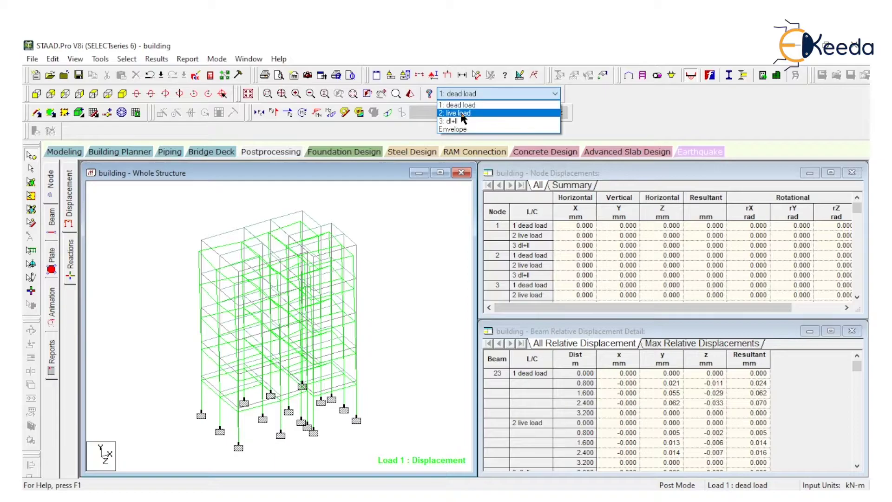
{"action": "left_click", "coordinate": [460, 114]}
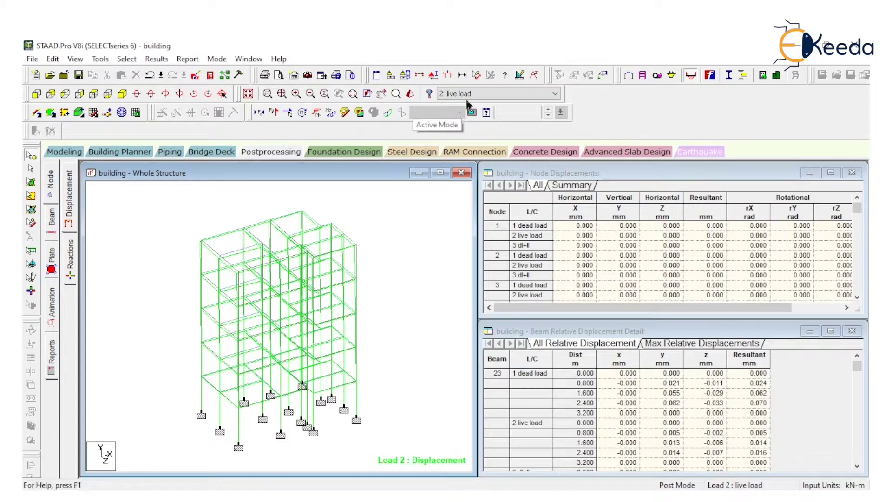
{"action": "left_click", "coordinate": [472, 95]}
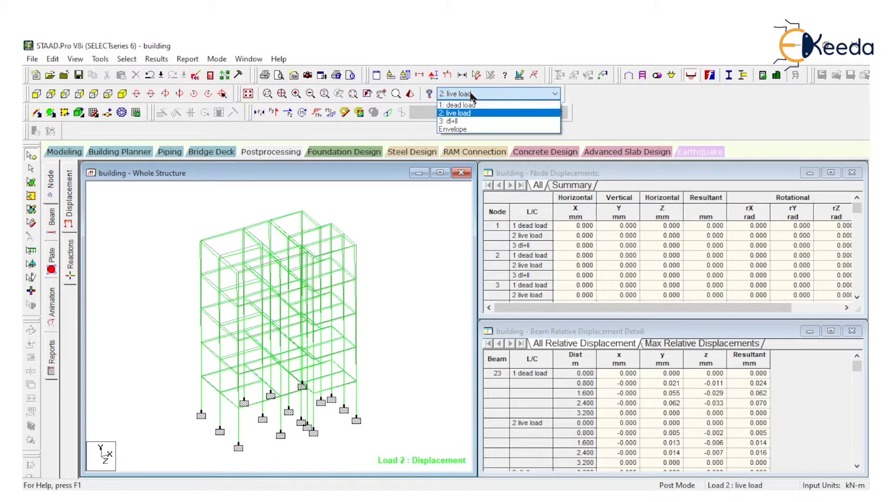
{"action": "left_click", "coordinate": [465, 123]}
- Check the displacement view for the Envelope case and return the active load case to 1: dead load
{"action": "left_click", "coordinate": [477, 95]}
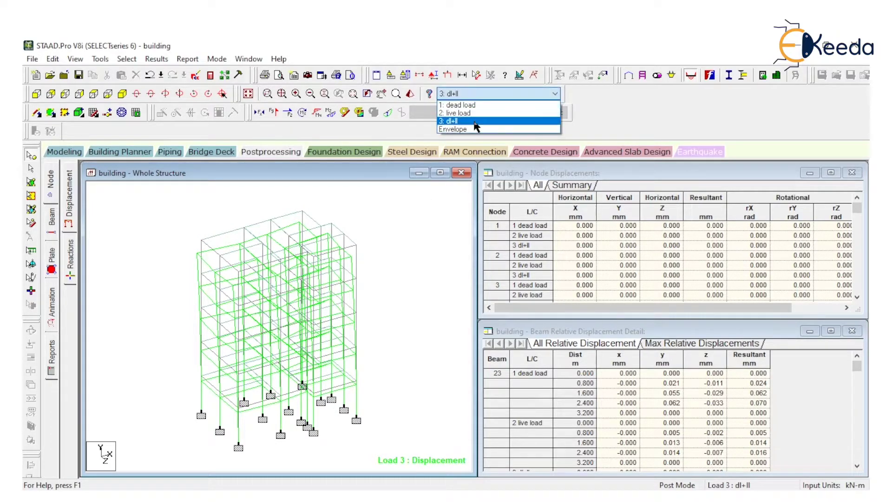
{"action": "left_click", "coordinate": [474, 130]}
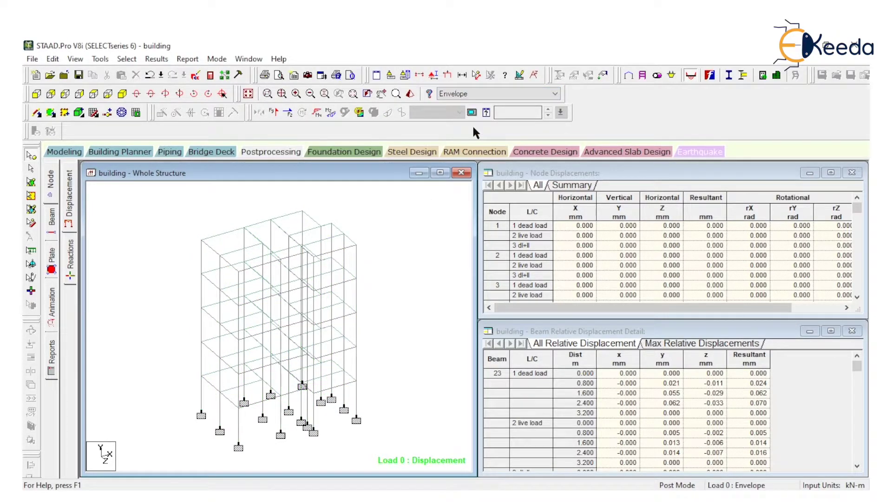
{"action": "left_click", "coordinate": [483, 96]}
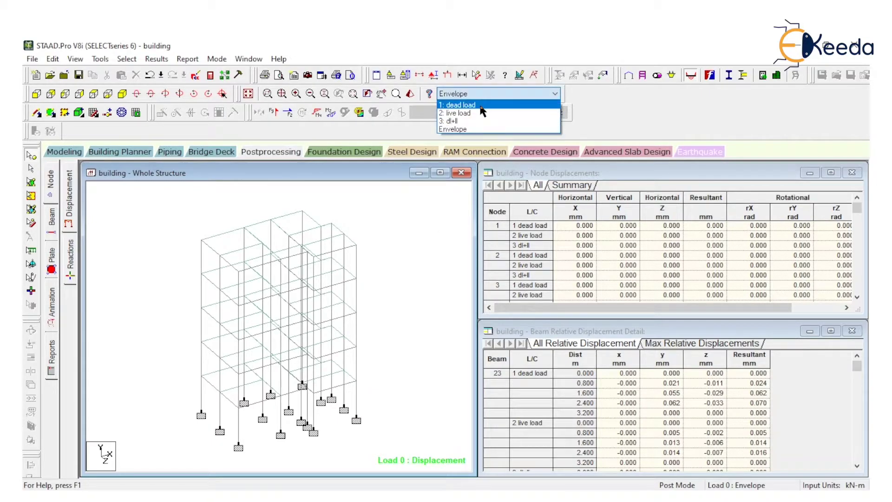
{"action": "left_click", "coordinate": [484, 110]}
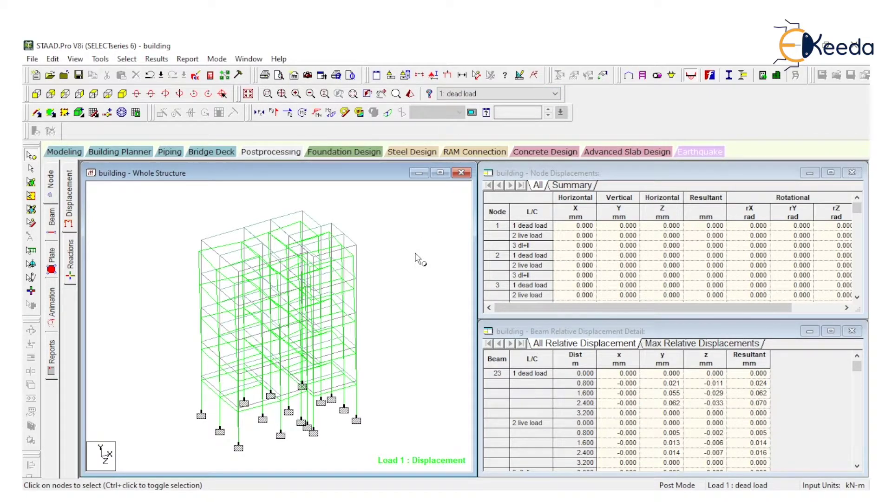
- Rearrange the result tables so that Beam Relative Displacement Detail sits above an enlarged Node Displacements table
{"action": "left_click_drag", "start_coordinate": [642, 331], "coordinate": [631, 168]}
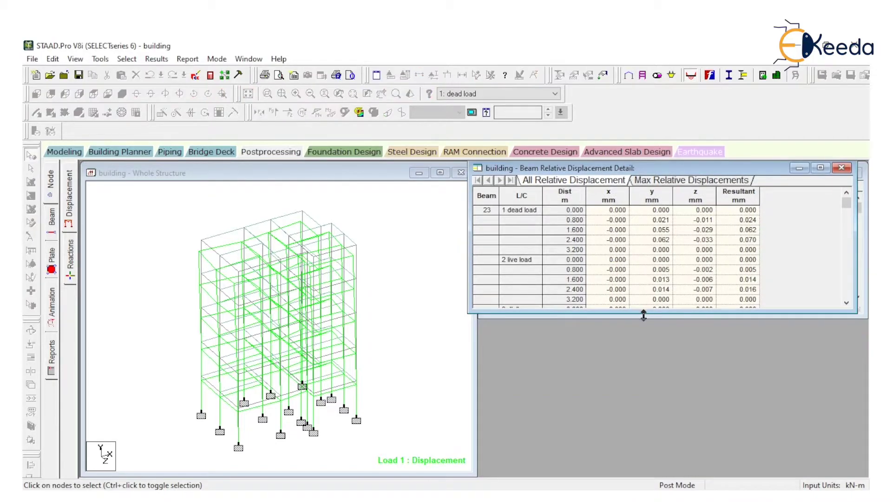
{"action": "left_click_drag", "start_coordinate": [644, 316], "coordinate": [640, 477]}
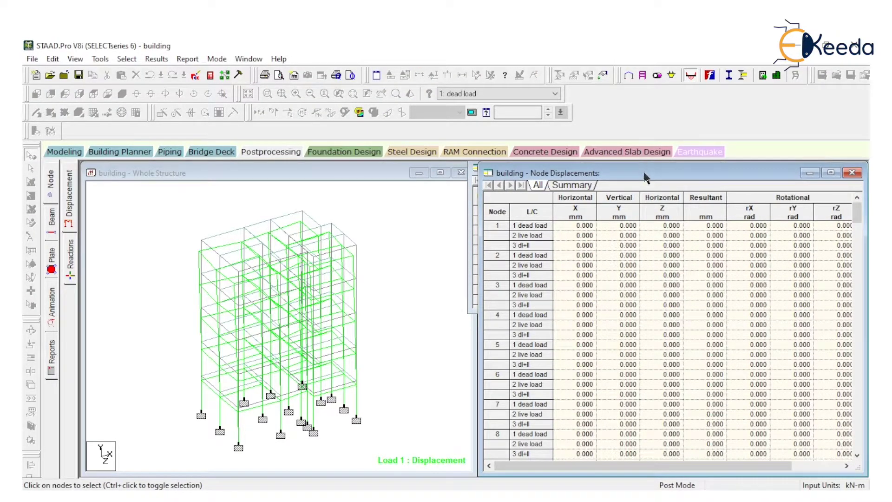
{"action": "left_click_drag", "start_coordinate": [647, 177], "coordinate": [630, 299]}
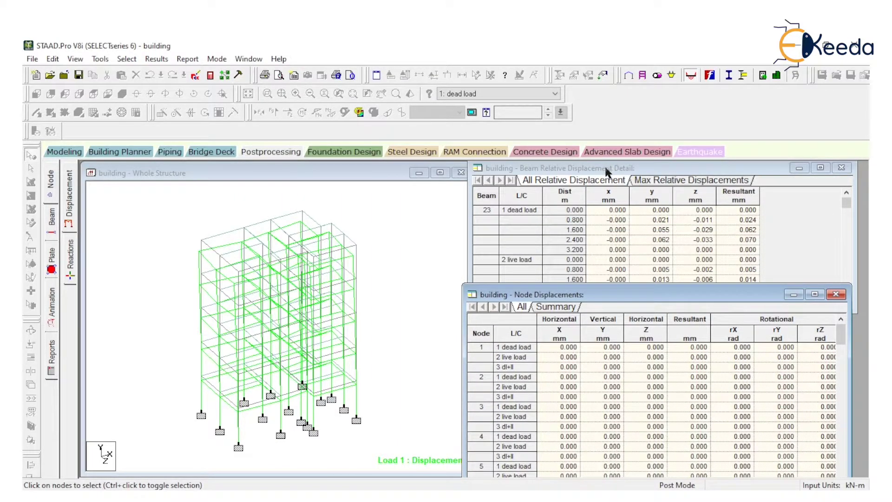
{"action": "left_click_drag", "start_coordinate": [606, 169], "coordinate": [600, 162]}
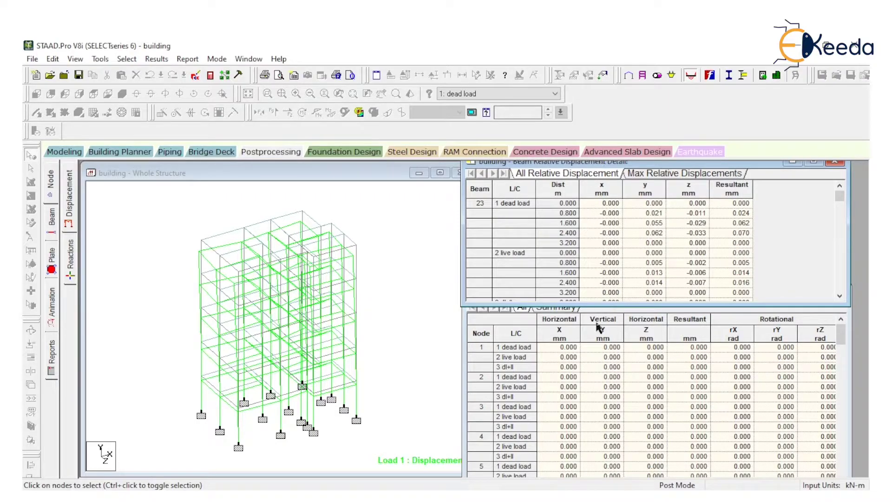
- Browse the displacement tables, look up the 4 m roof-edge beam by selecting it in the model, and clear the selection
{"action": "scroll", "coordinate": [534, 400], "scroll_direction": "down", "scroll_amount": 4}
{"action": "scroll", "coordinate": [526, 425], "scroll_direction": "down", "scroll_amount": 10}
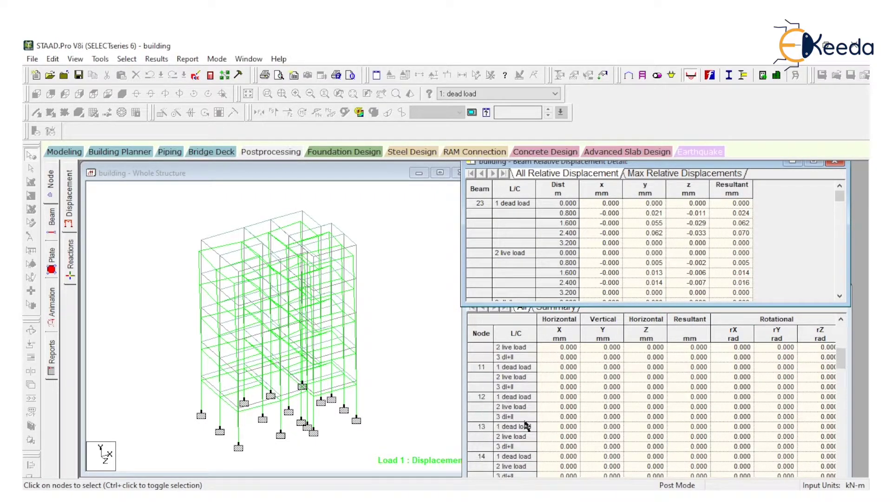
{"action": "scroll", "coordinate": [505, 219], "scroll_direction": "down", "scroll_amount": 5}
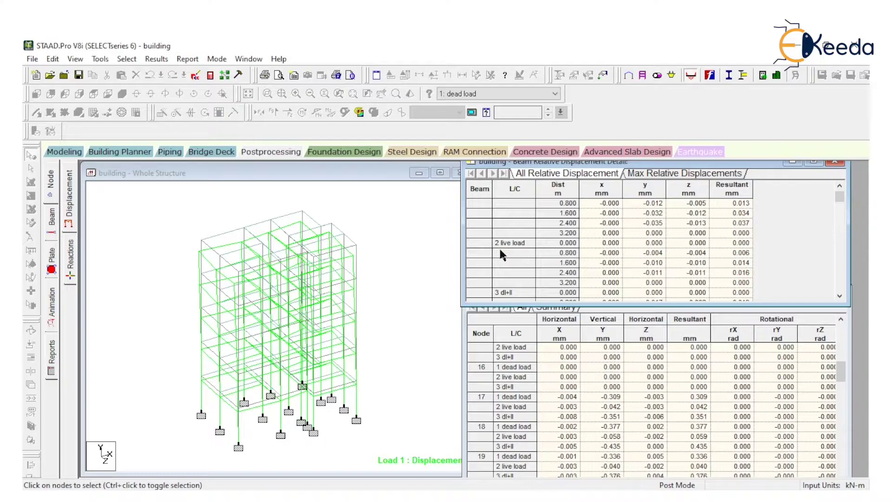
{"action": "left_click", "coordinate": [413, 250]}
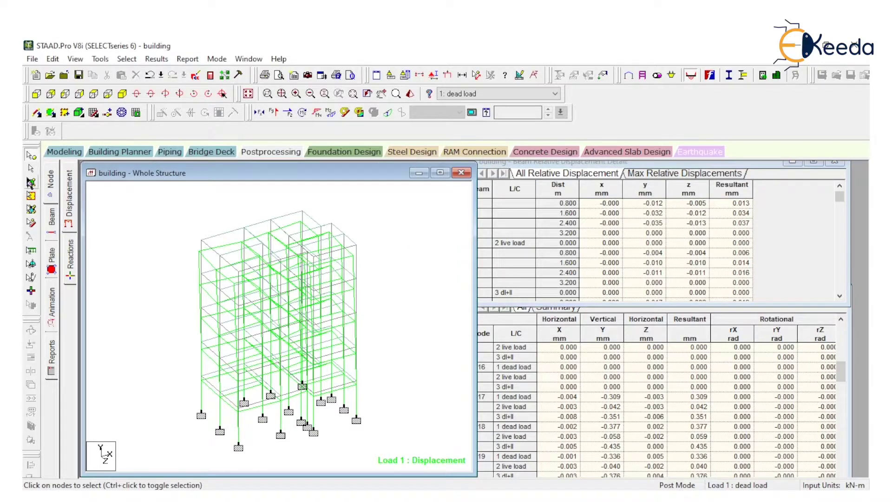
{"action": "left_click", "coordinate": [226, 233]}
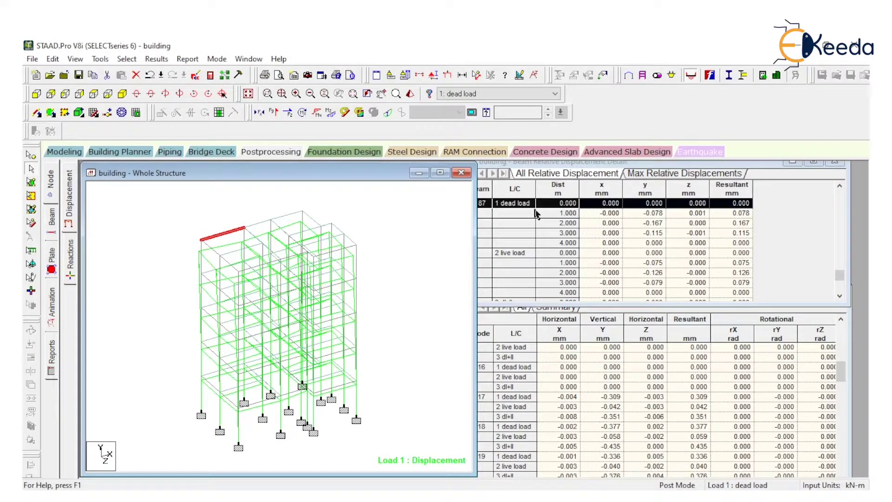
{"action": "left_click", "coordinate": [175, 211]}
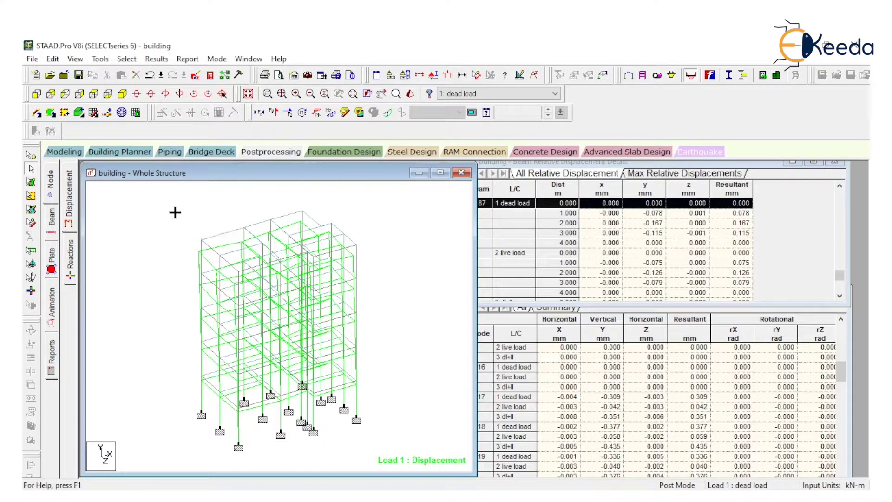
- Select the roof-edge node at the inner end of that beam to look up its node displacements per load case
{"action": "left_click", "coordinate": [30, 155]}
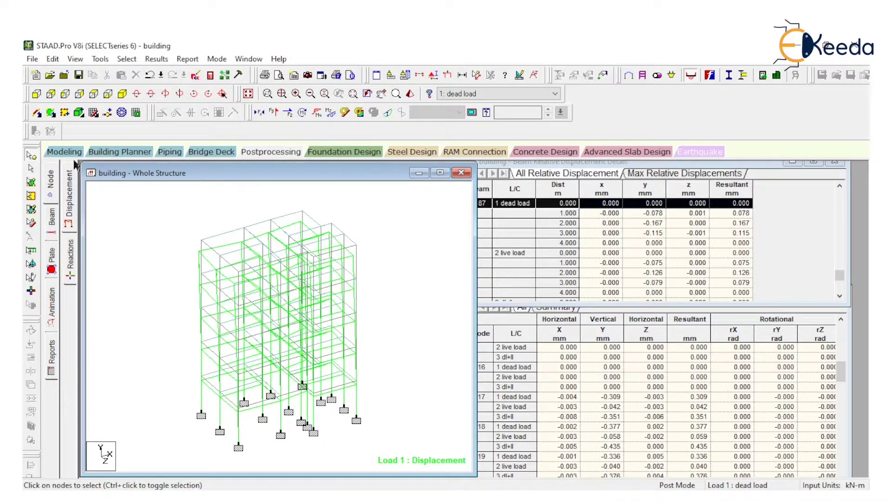
{"action": "left_click", "coordinate": [244, 228]}
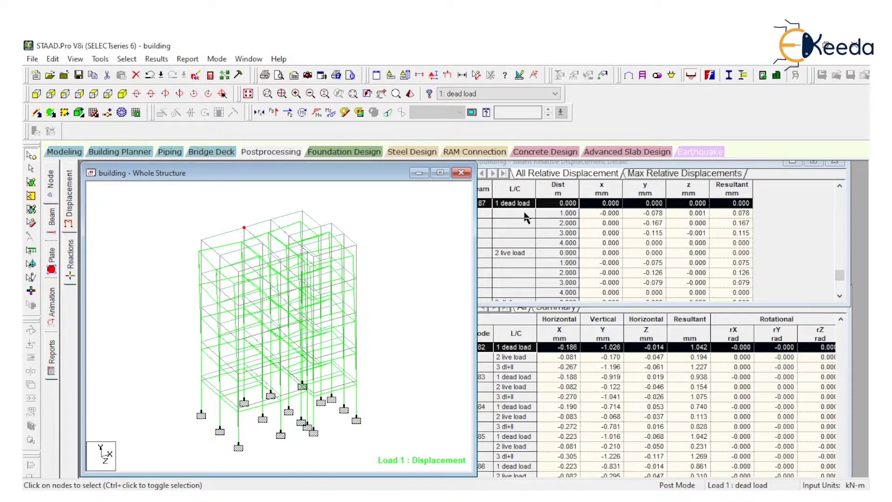
{"action": "scroll", "coordinate": [525, 217], "scroll_direction": "down", "scroll_amount": 1}
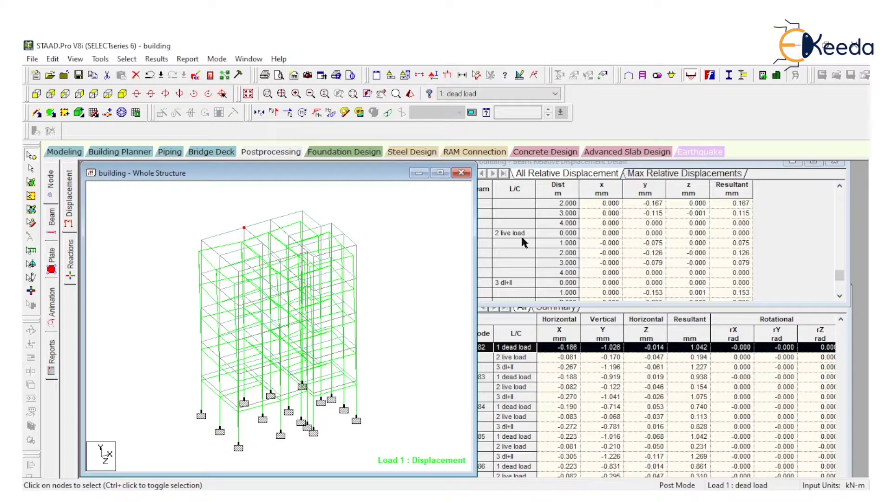
{"action": "scroll", "coordinate": [520, 236], "scroll_direction": "down", "scroll_amount": 1}
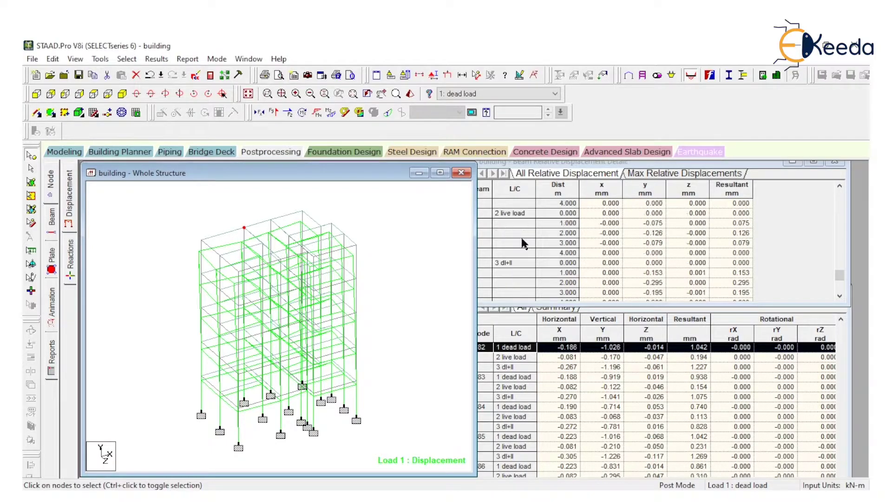
- Review the roof-edge beam's relative displacements along its length for dead load, live load and dl+ll
{"action": "left_click", "coordinate": [499, 95]}
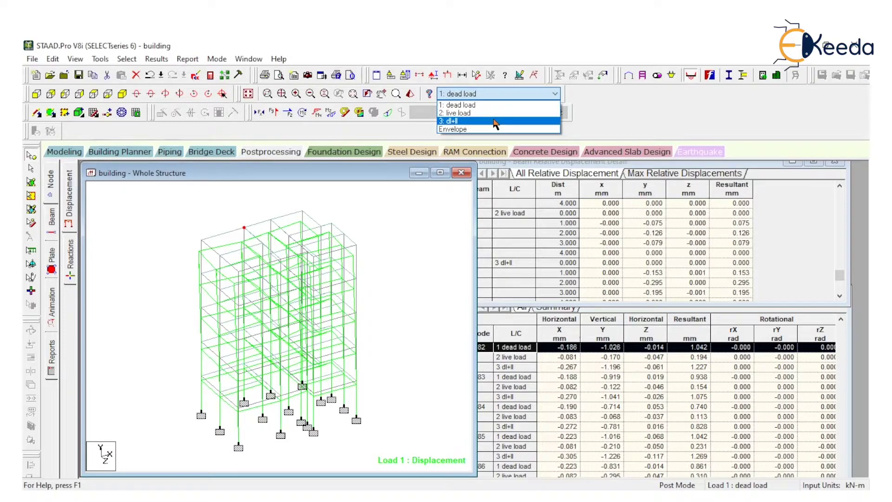
{"action": "left_click", "coordinate": [515, 211]}
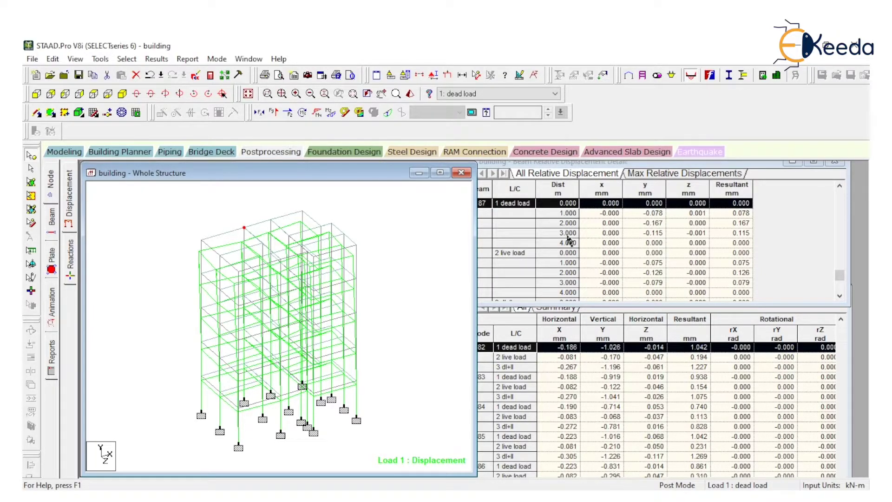
{"action": "scroll", "coordinate": [535, 264], "scroll_direction": "down", "scroll_amount": 1}
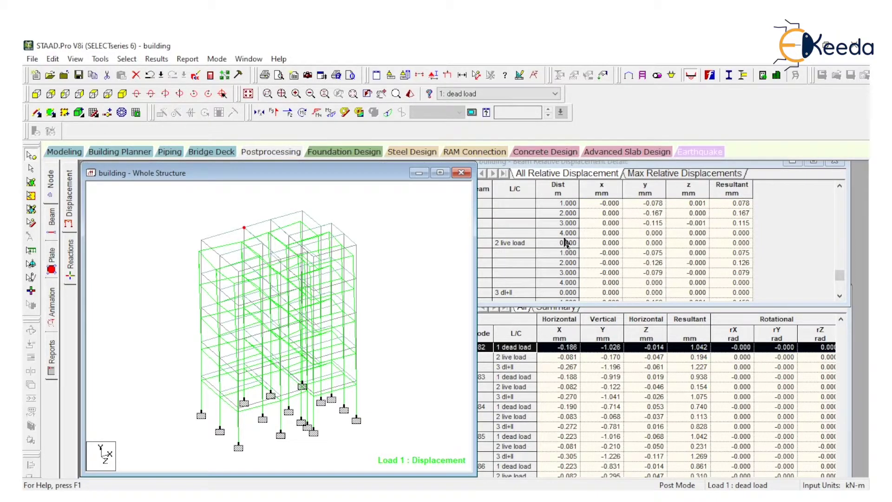
{"action": "scroll", "coordinate": [564, 276], "scroll_direction": "down", "scroll_amount": 1}
{"action": "scroll", "coordinate": [563, 277], "scroll_direction": "down", "scroll_amount": 5}
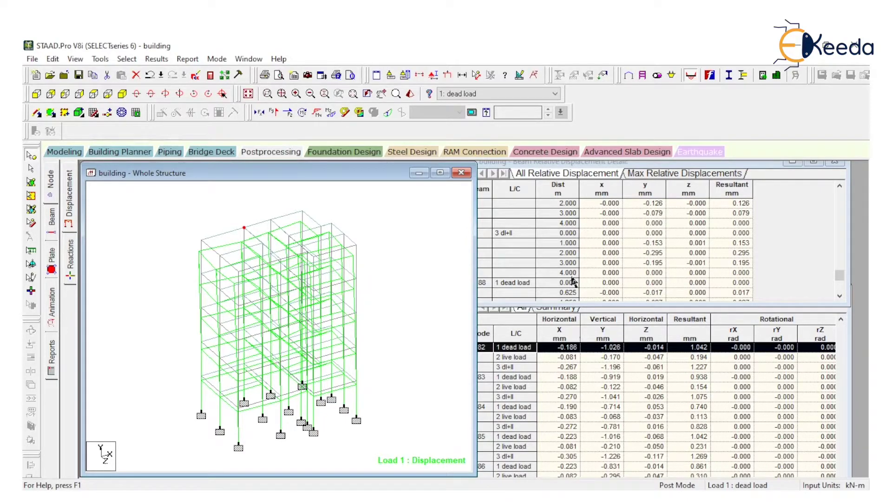
{"action": "scroll", "coordinate": [568, 270], "scroll_direction": "down", "scroll_amount": 2}
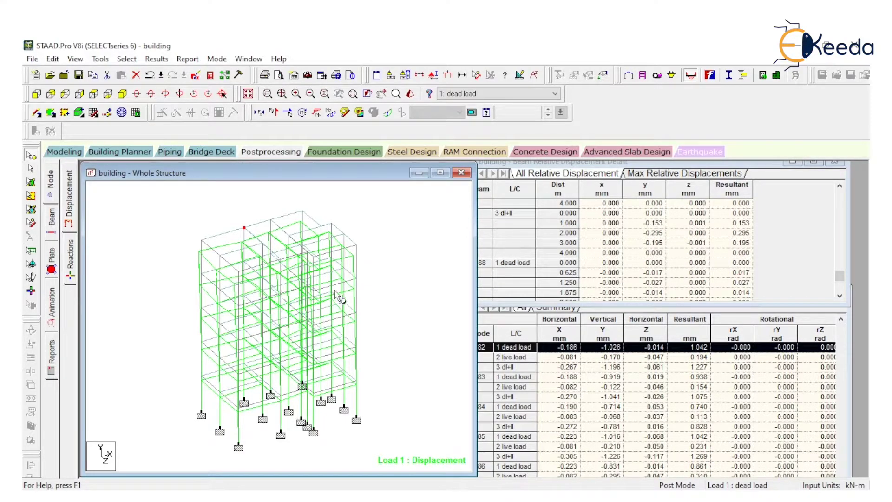
- Select the outer corner column one storey below the top and move the Beam Relative Displacement table clear of the model view
{"action": "left_click", "coordinate": [31, 169]}
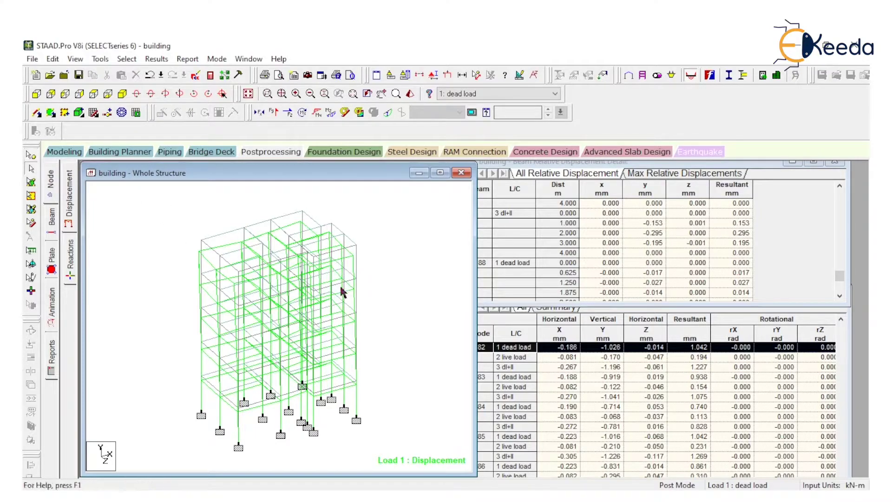
{"action": "left_click", "coordinate": [357, 296]}
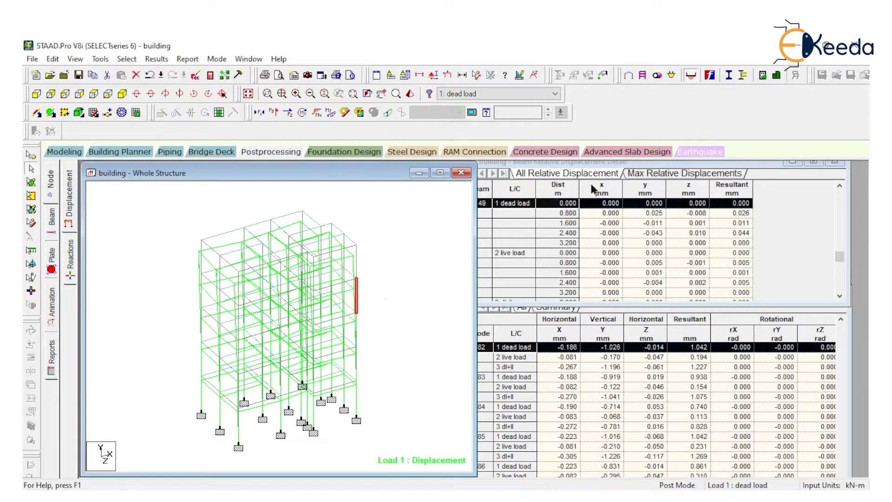
{"action": "left_click_drag", "start_coordinate": [601, 163], "coordinate": [617, 164]}
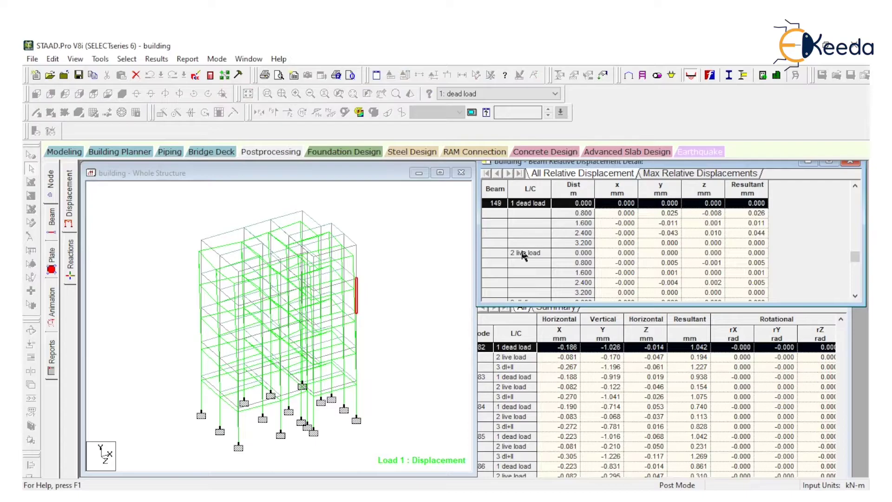
- Look up the relative displacements of a lower corner column and several roof and floor beams by selecting each, and clear the selection
{"action": "left_click", "coordinate": [356, 369]}
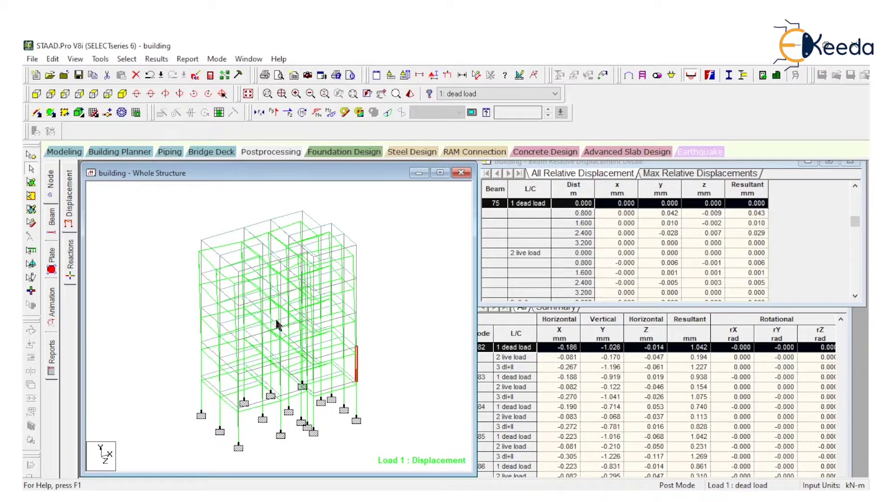
{"action": "left_click", "coordinate": [248, 275]}
{"action": "left_click", "coordinate": [288, 214]}
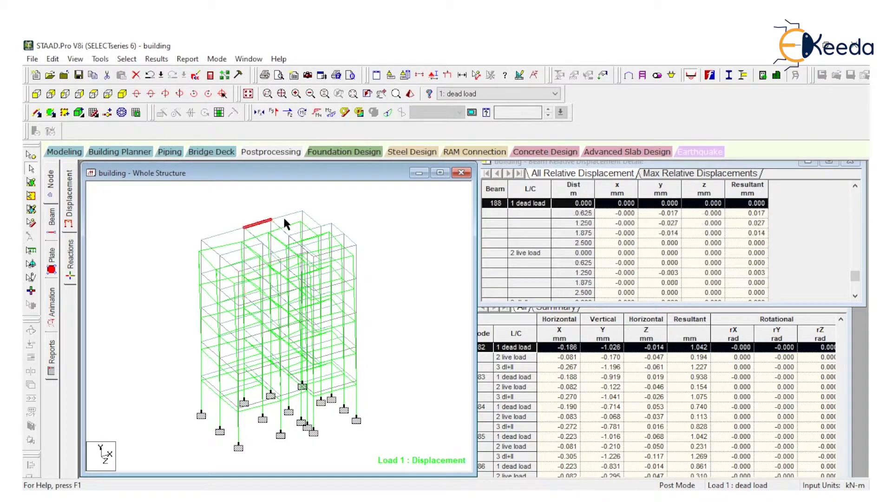
{"action": "left_click", "coordinate": [312, 218]}
{"action": "left_click", "coordinate": [380, 218]}
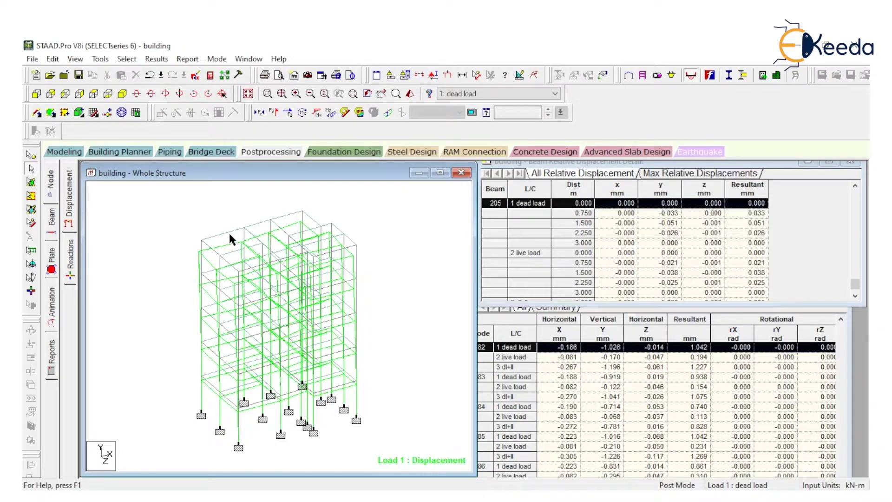
{"action": "left_click", "coordinate": [229, 233]}
{"action": "left_click", "coordinate": [228, 301]}
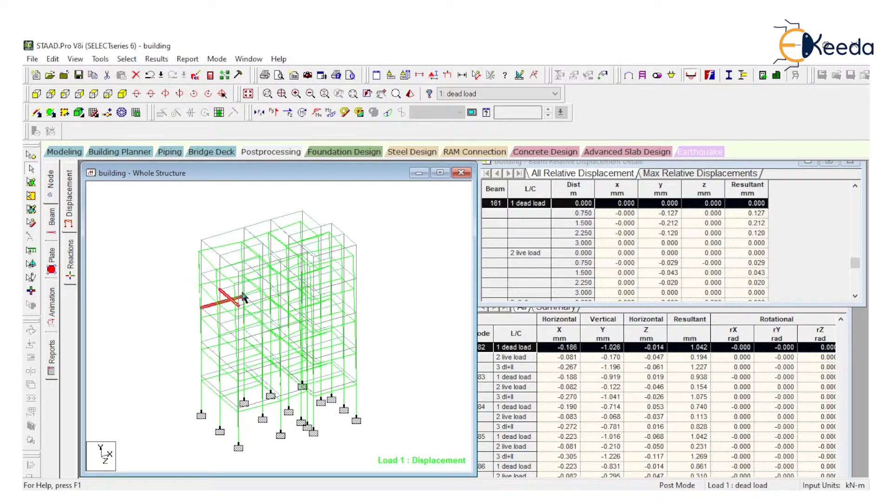
{"action": "scroll", "coordinate": [560, 388], "scroll_direction": "down", "scroll_amount": 1}
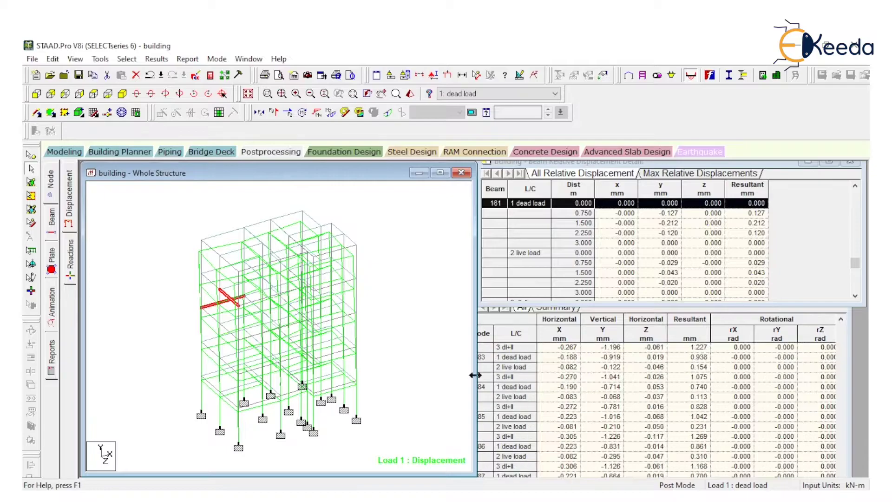
{"action": "left_click", "coordinate": [463, 247]}
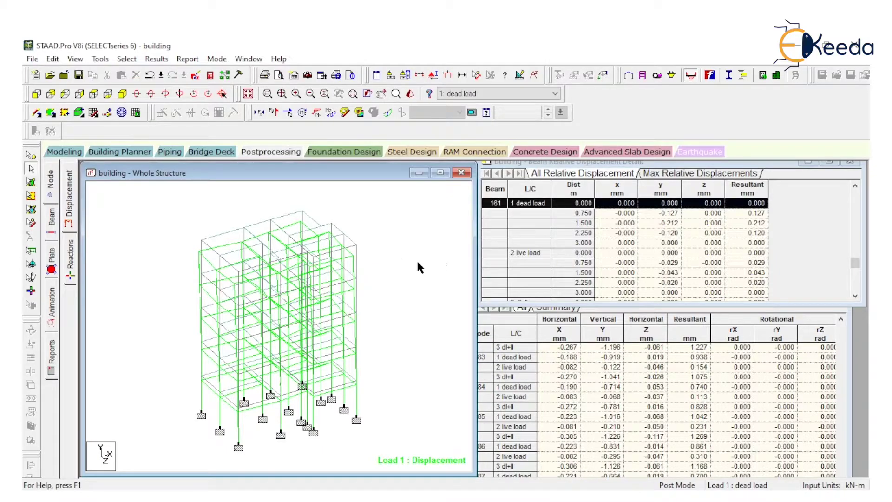
- Show the support reactions for the whole structure and enlarge the Support Reactions table over the Statics Check Results
{"action": "left_click", "coordinate": [71, 258]}
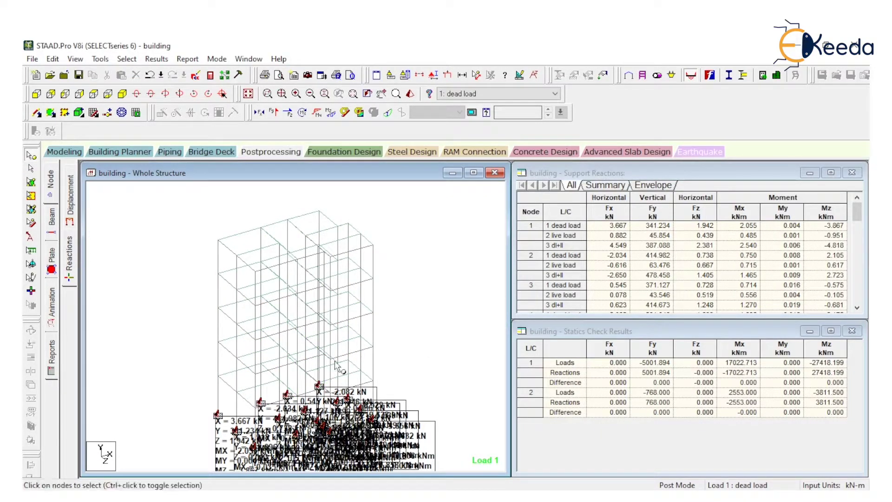
{"action": "middle_click_drag", "start_coordinate": [339, 367], "coordinate": [324, 427]}
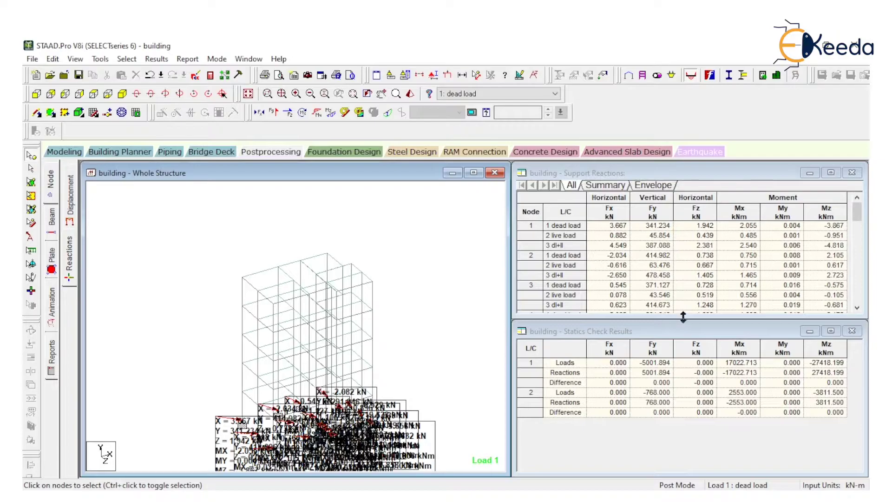
{"action": "left_click_drag", "start_coordinate": [679, 317], "coordinate": [686, 450]}
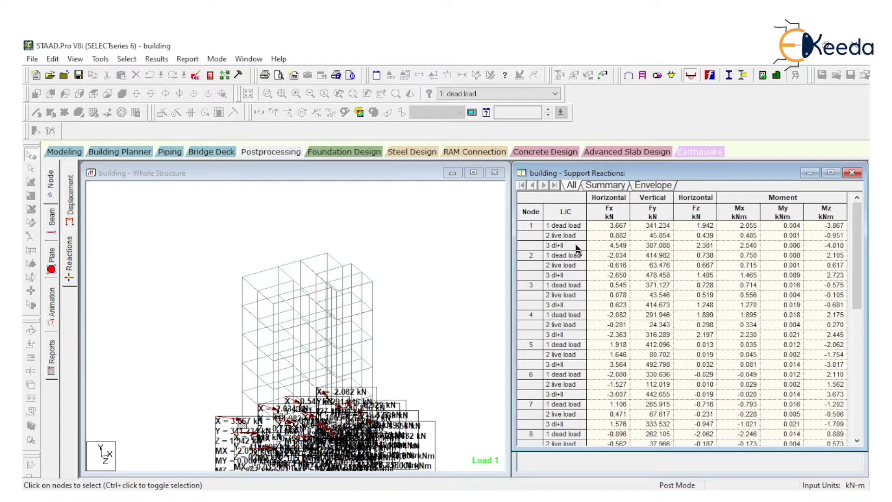
- Select the supports around the building's outer corner at node 1 and display only those supports in the model view
{"action": "left_click", "coordinate": [460, 280]}
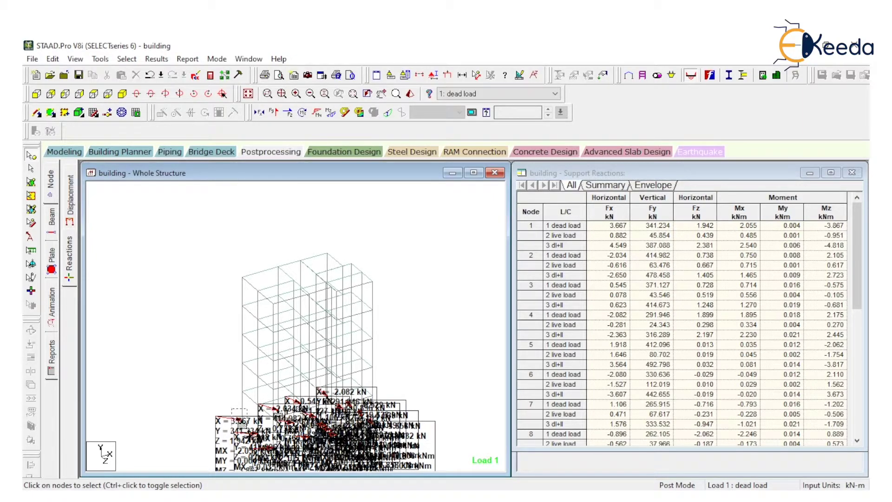
{"action": "left_click", "coordinate": [251, 439]}
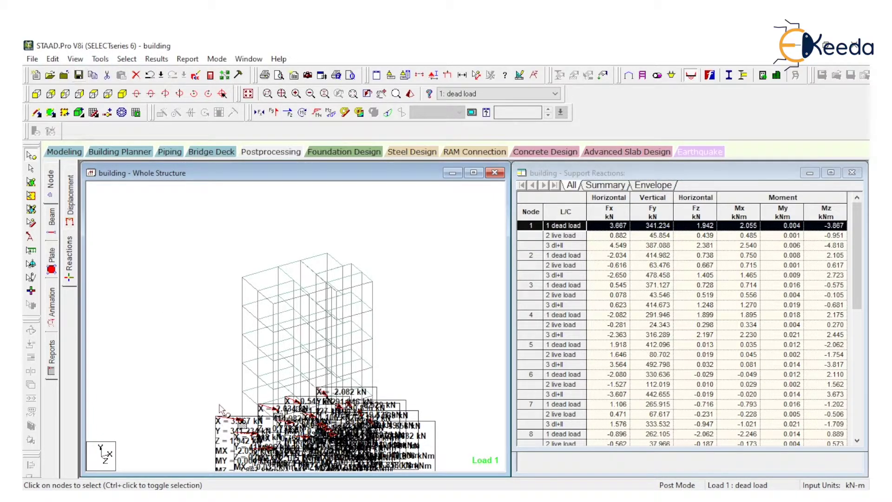
{"action": "left_click", "coordinate": [76, 59]}
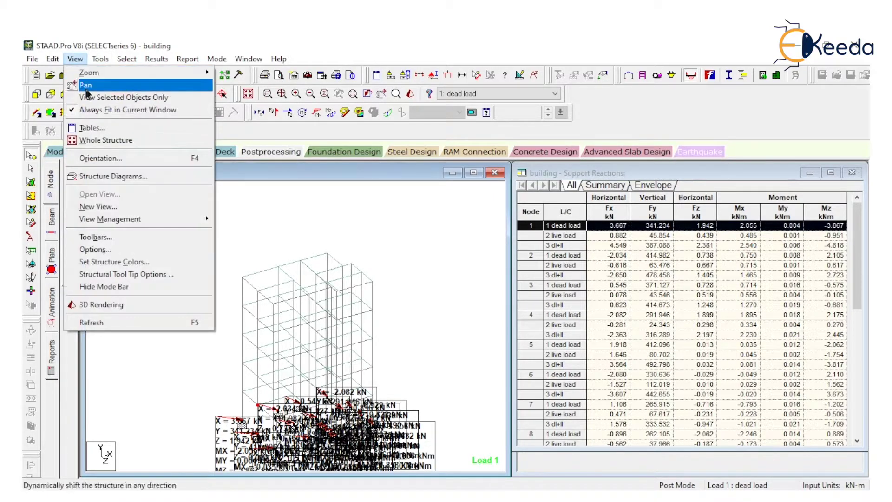
{"action": "left_click", "coordinate": [145, 98]}
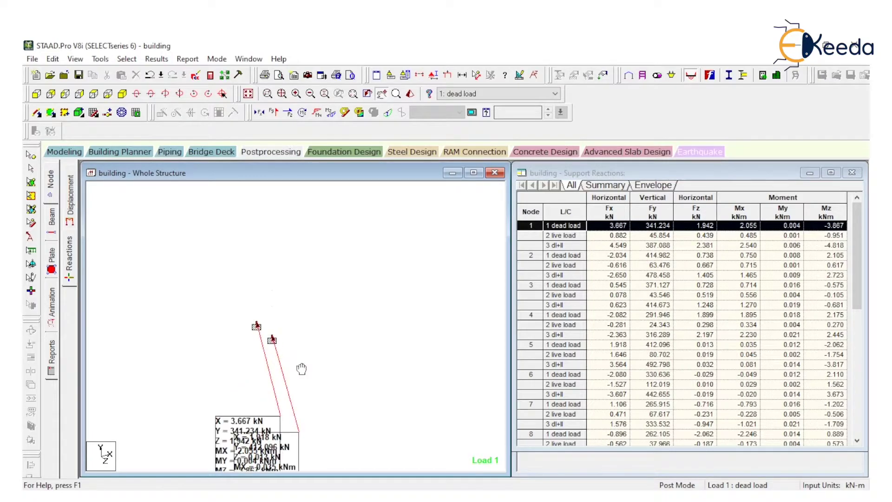
- Isolate the node 1 support in the model view and adjust the view window to fit its complete reaction label
{"action": "left_click_drag", "start_coordinate": [301, 369], "coordinate": [301, 387]}
{"action": "left_click_drag", "start_coordinate": [267, 320], "coordinate": [236, 365]}
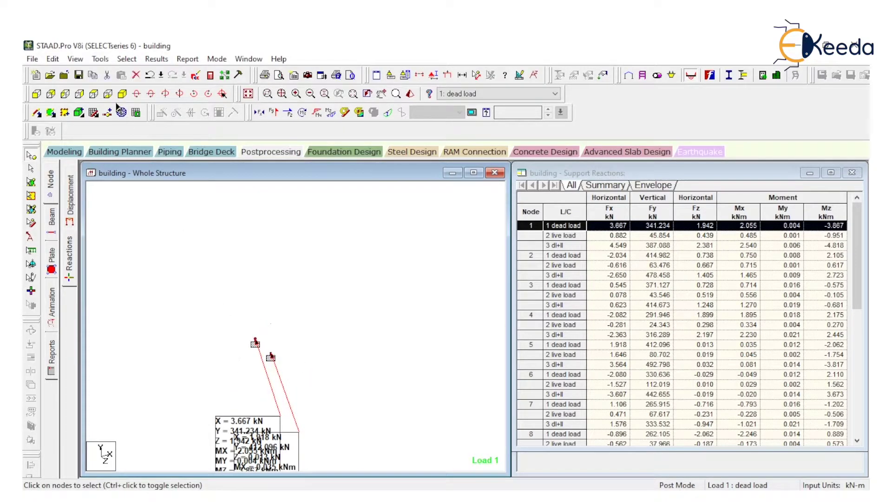
{"action": "left_click", "coordinate": [76, 59]}
{"action": "left_click", "coordinate": [116, 96]}
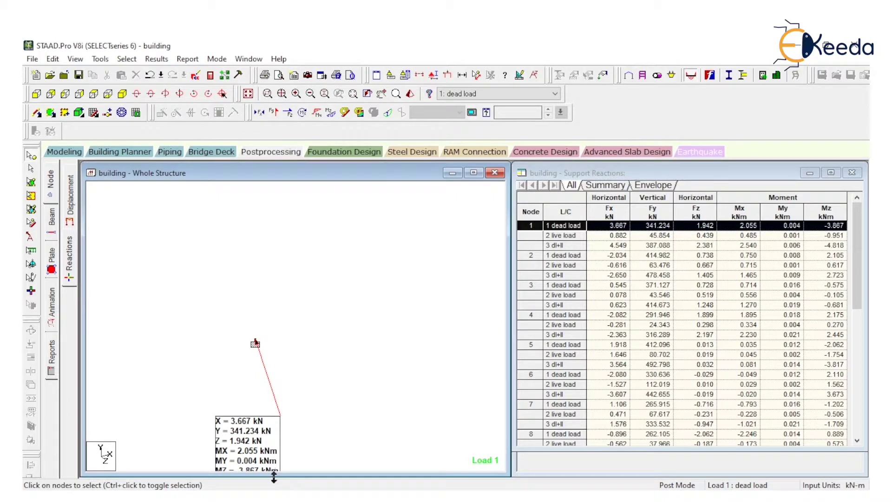
{"action": "left_click_drag", "start_coordinate": [302, 170], "coordinate": [300, 158]}
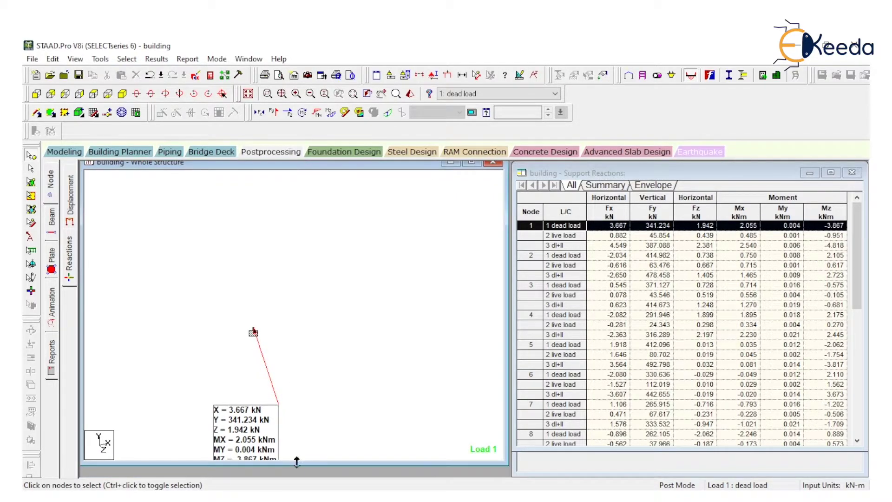
{"action": "left_click_drag", "start_coordinate": [303, 465], "coordinate": [305, 474]}
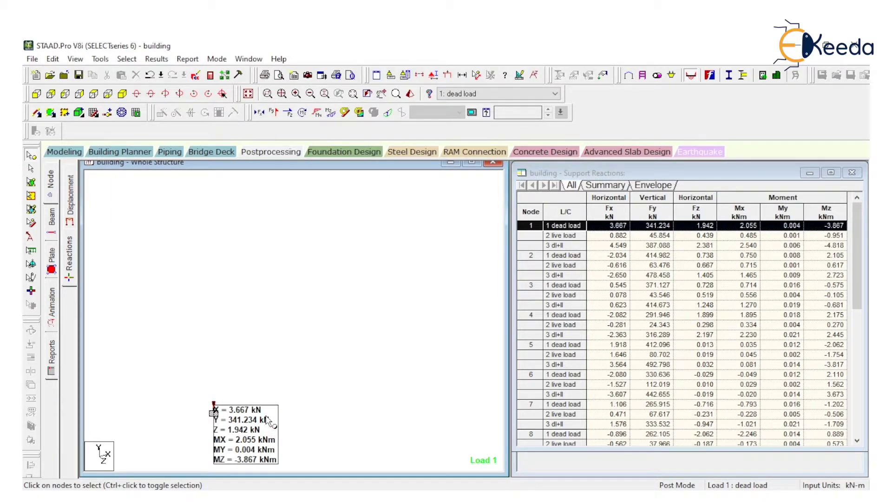
- Restore the whole structure, isolate the corner support at node 16, and display its reactions again
{"action": "left_click", "coordinate": [248, 95]}
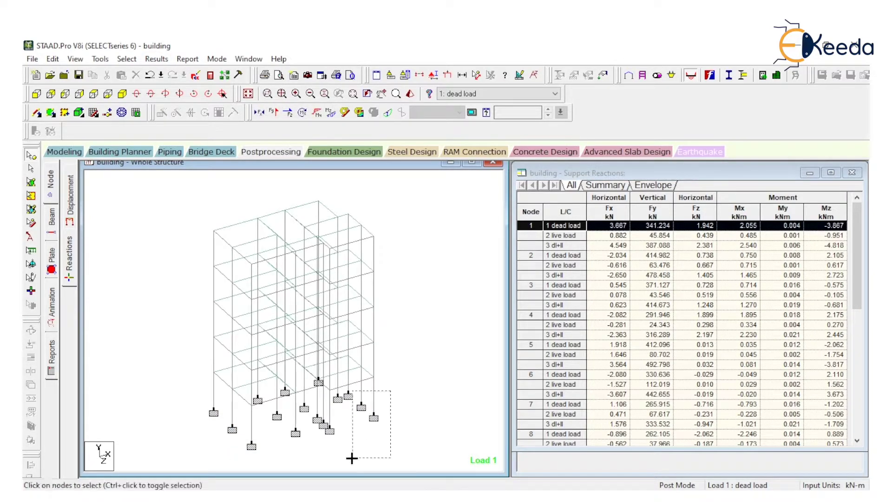
{"action": "left_click_drag", "start_coordinate": [372, 445], "coordinate": [373, 445]}
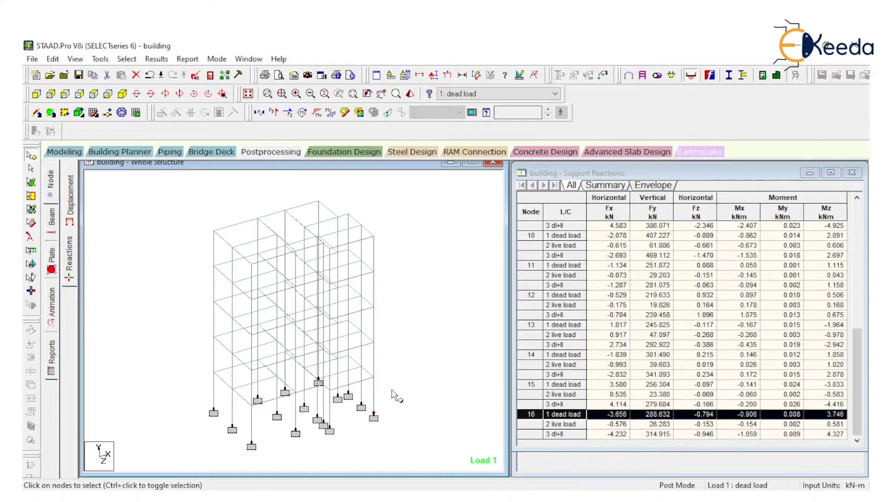
{"action": "left_click", "coordinate": [87, 59]}
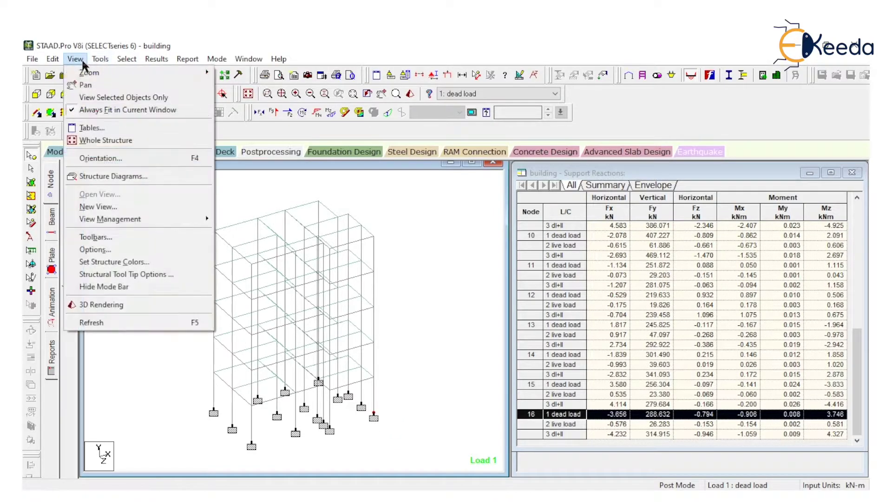
{"action": "left_click", "coordinate": [114, 95]}
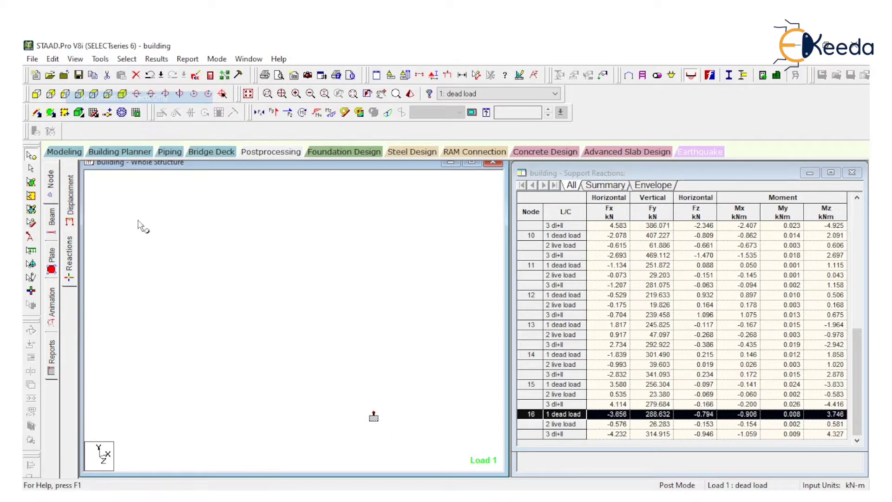
{"action": "left_click", "coordinate": [72, 265]}
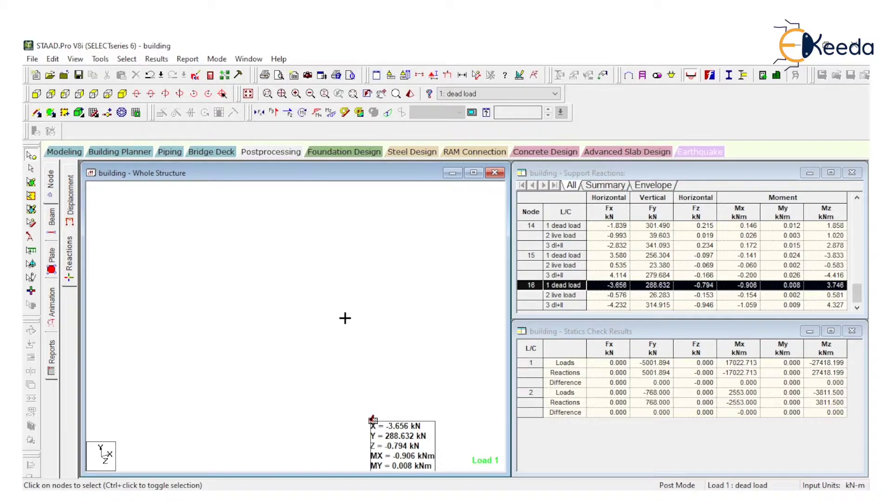
- Open the beam force results, show the whole structure's bending diagram, and select the 4 m roof-edge beam 187
{"action": "left_click", "coordinate": [56, 230]}
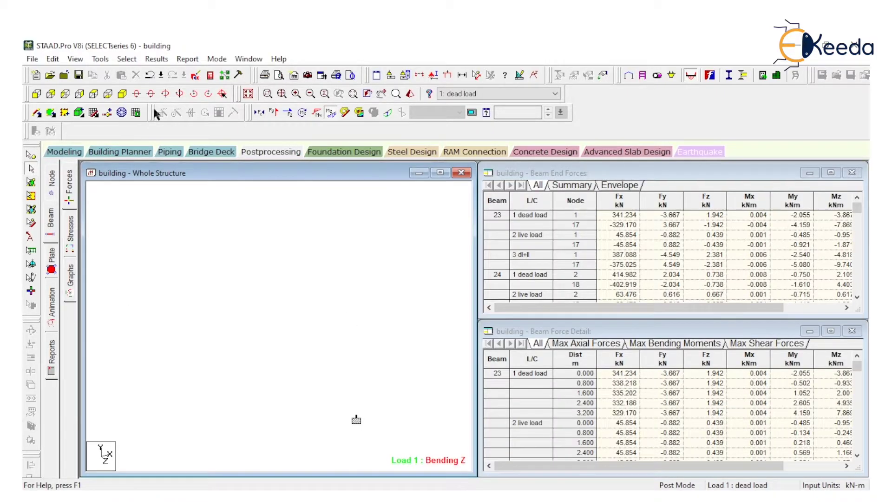
{"action": "left_click", "coordinate": [248, 93]}
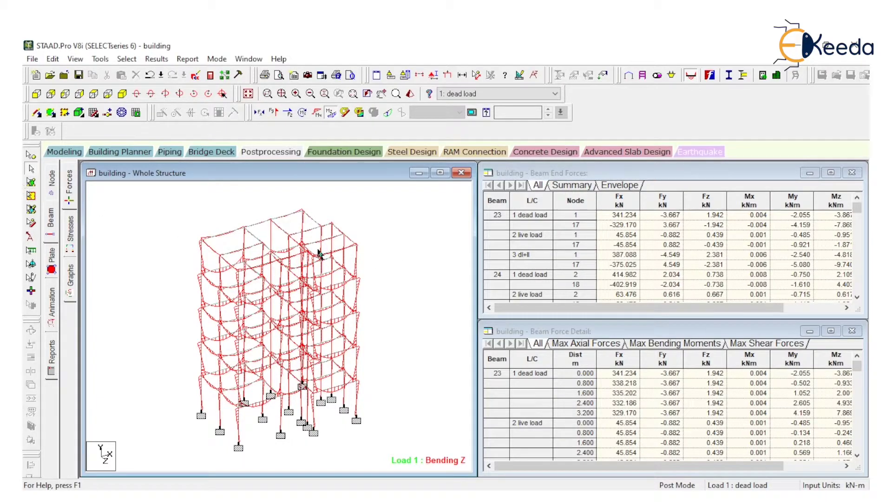
{"action": "left_click", "coordinate": [218, 236]}
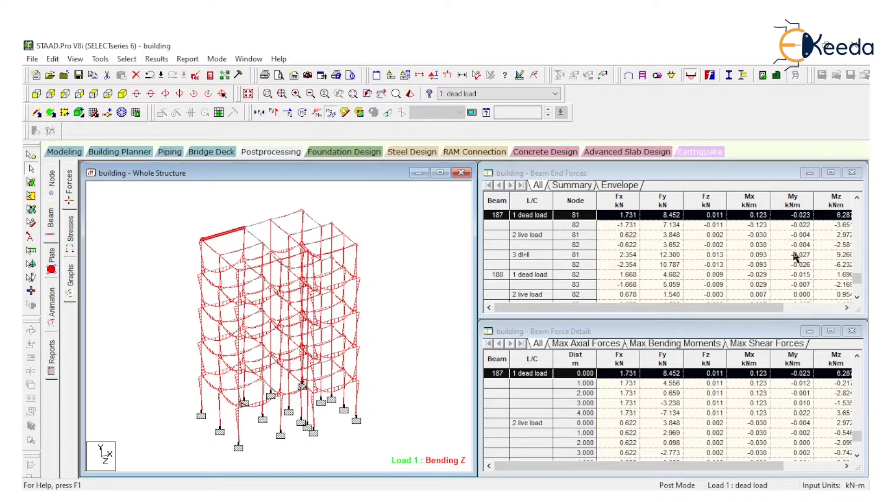
- Show the Beam End Forces summary and move and enlarge the Beam Force Detail table to cover all three load cases
{"action": "left_click", "coordinate": [575, 185]}
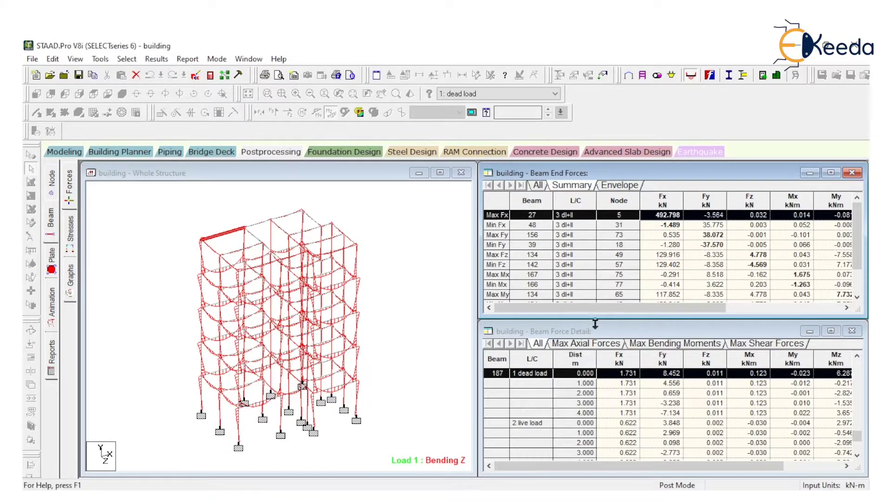
{"action": "left_click_drag", "start_coordinate": [597, 327], "coordinate": [589, 284]}
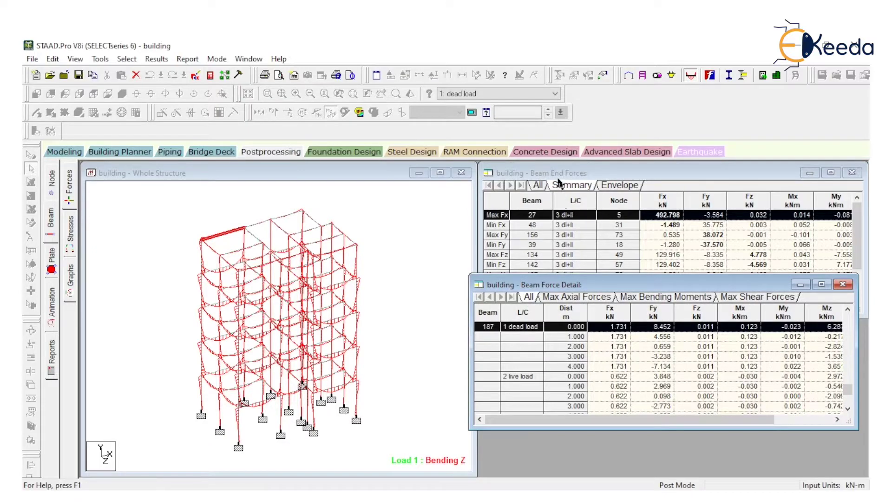
{"action": "left_click_drag", "start_coordinate": [646, 429], "coordinate": [648, 476]}
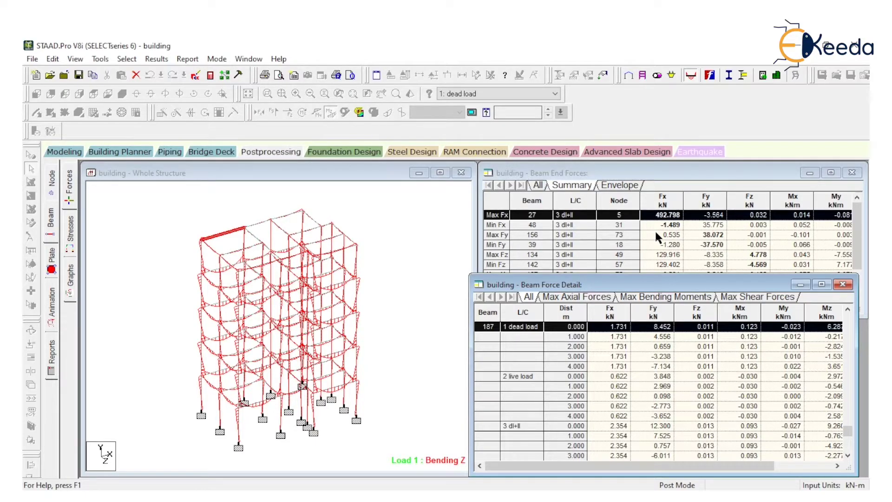
{"action": "left_click_drag", "start_coordinate": [653, 284], "coordinate": [645, 242]}
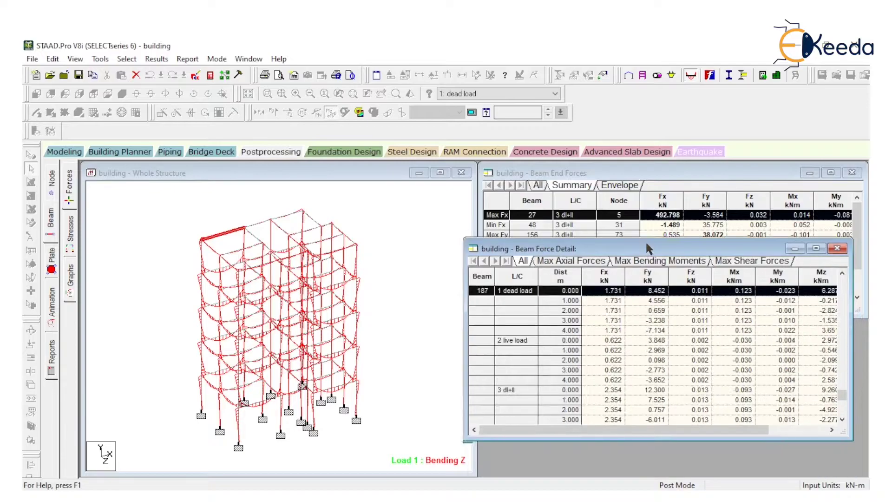
{"action": "left_click_drag", "start_coordinate": [674, 435], "coordinate": [667, 476]}
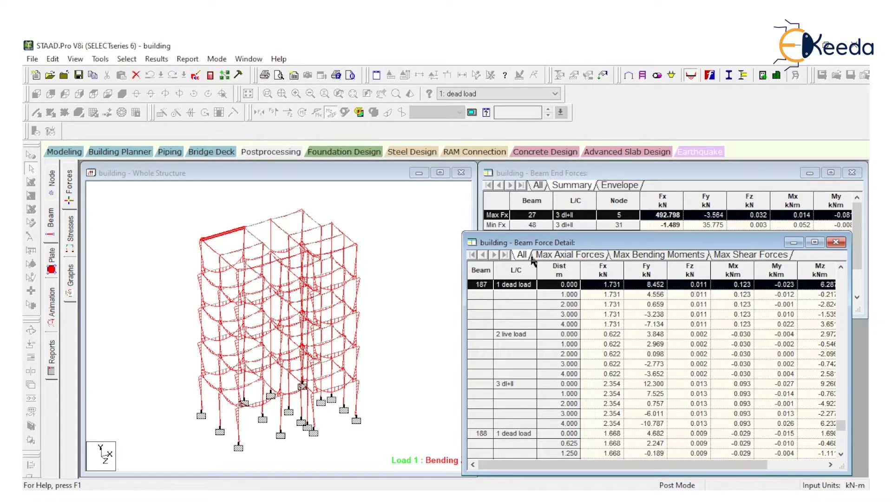
- Review beam 187's maximum axial forces, bending moments and shear forces, move the Beam Force Detail table off the model, and clear the selection
{"action": "left_click", "coordinate": [560, 258]}
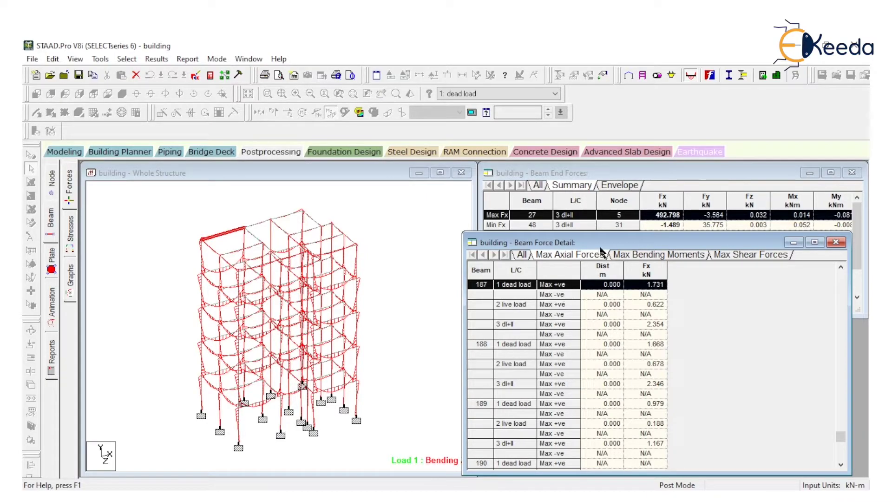
{"action": "left_click", "coordinate": [652, 261]}
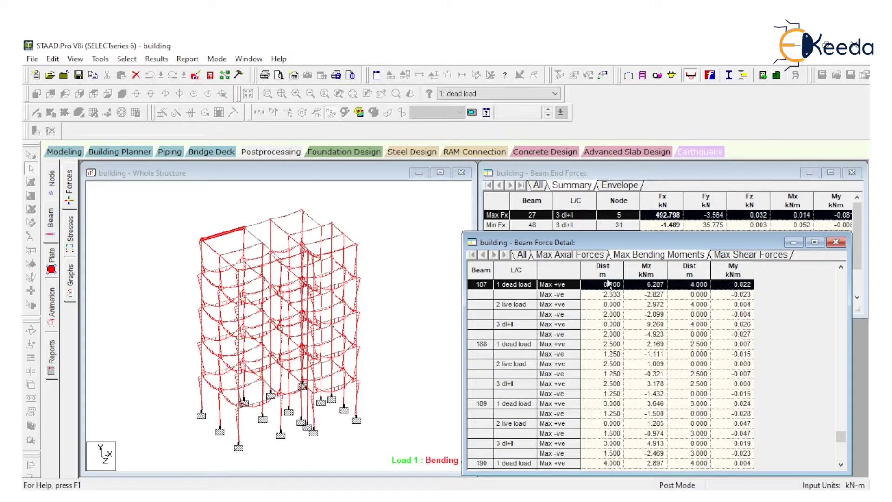
{"action": "left_click", "coordinate": [727, 256]}
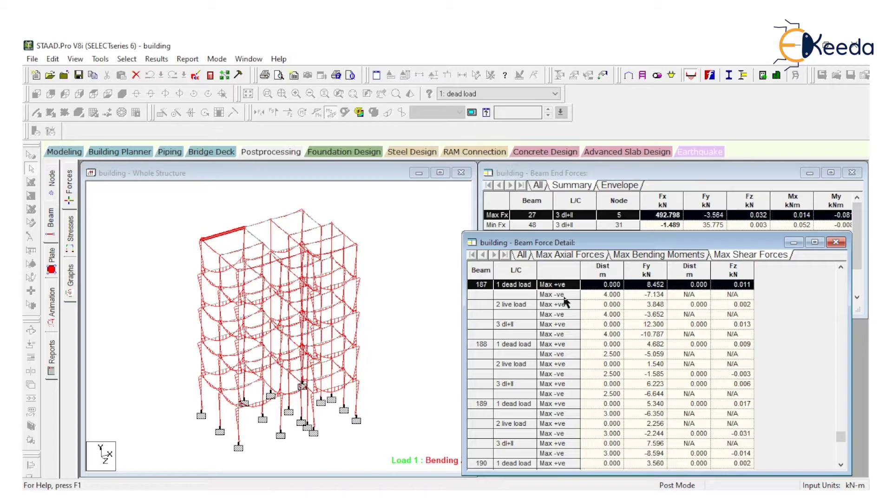
{"action": "left_click_drag", "start_coordinate": [613, 245], "coordinate": [646, 257]}
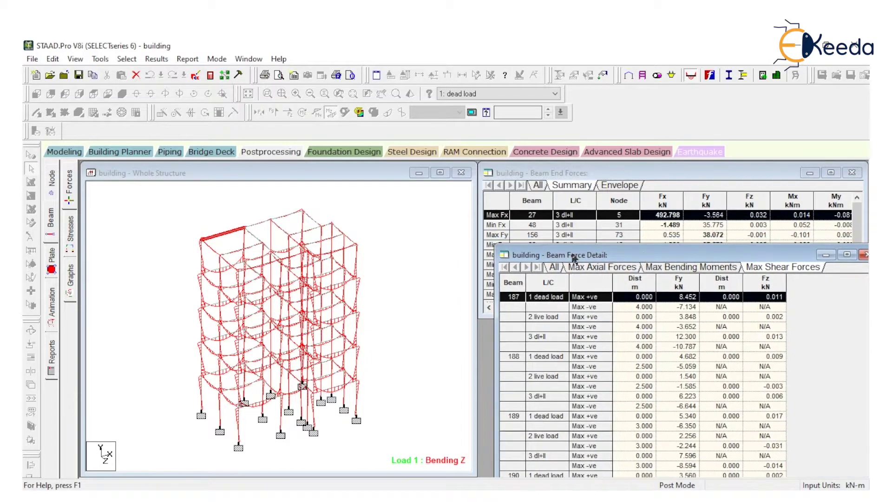
{"action": "left_click", "coordinate": [378, 221]}
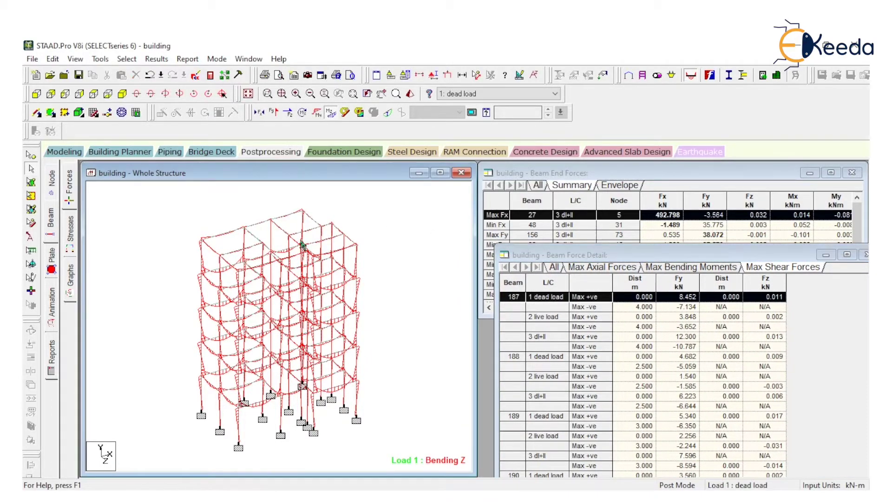
- Open the plate results and display the Max Absolute stress contour for load case 1: dead load
{"action": "left_click", "coordinate": [52, 264]}
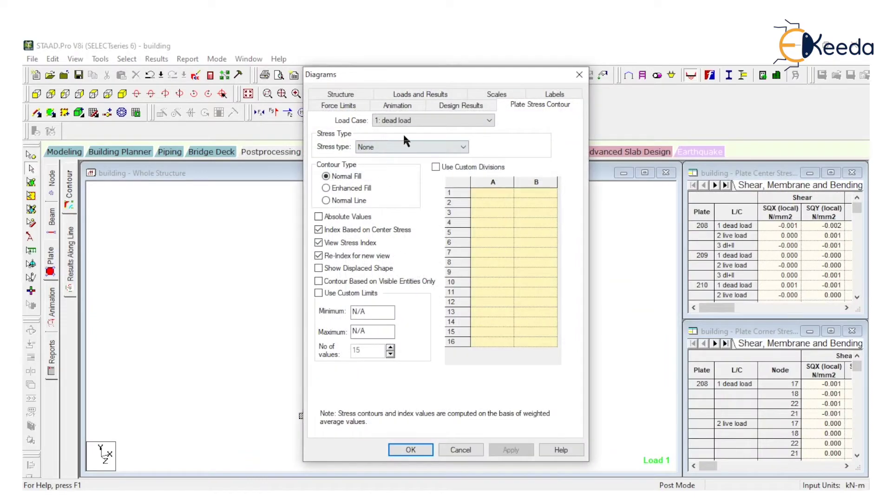
{"action": "left_click", "coordinate": [408, 147]}
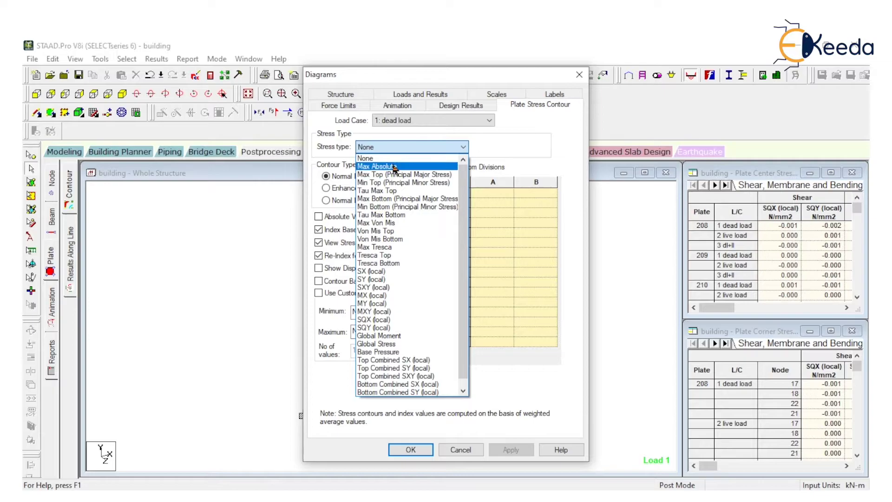
{"action": "left_click", "coordinate": [394, 166]}
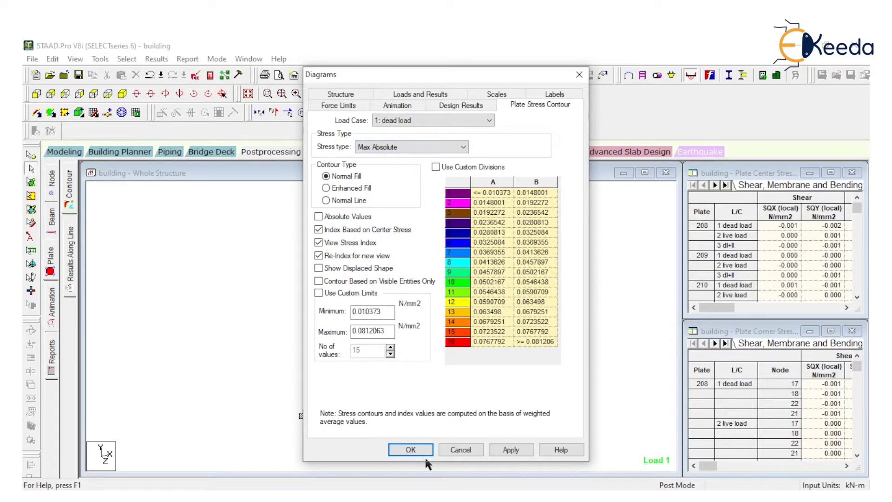
{"action": "left_click", "coordinate": [411, 450]}
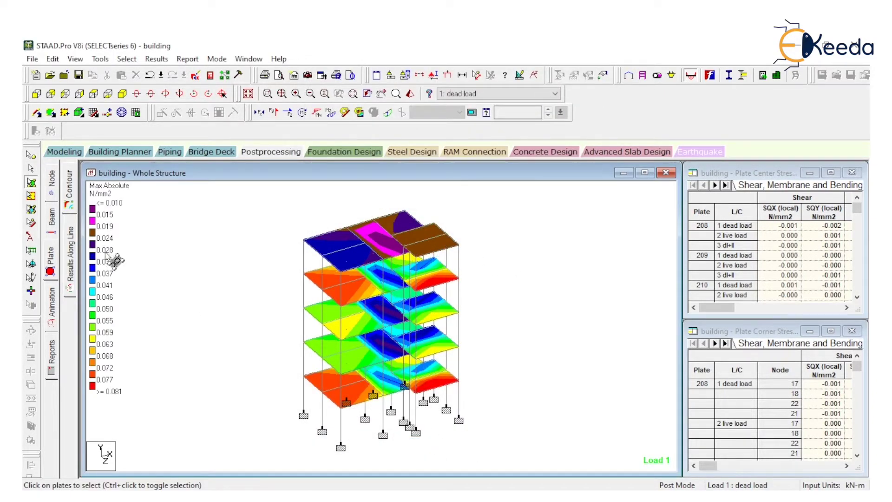
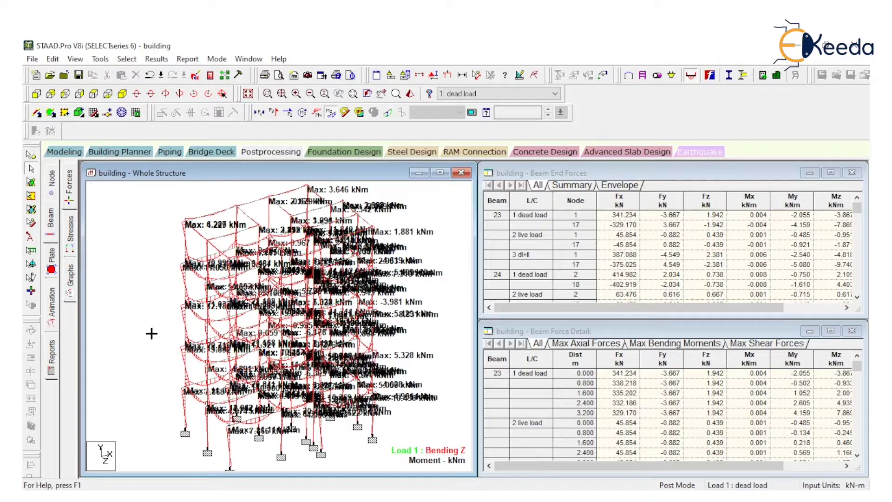
- Isolate the roof-level beams from the front view and show their bending diagram in isometric view
{"action": "left_click", "coordinate": [36, 94]}
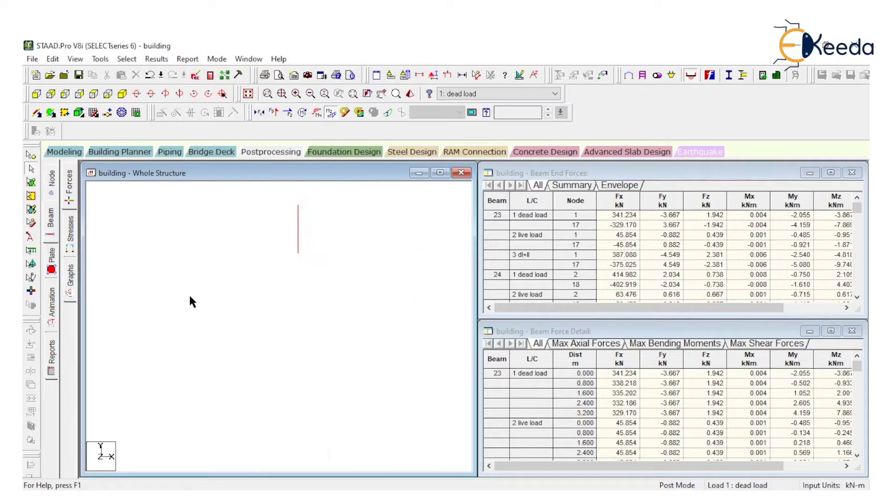
{"action": "left_click", "coordinate": [173, 241]}
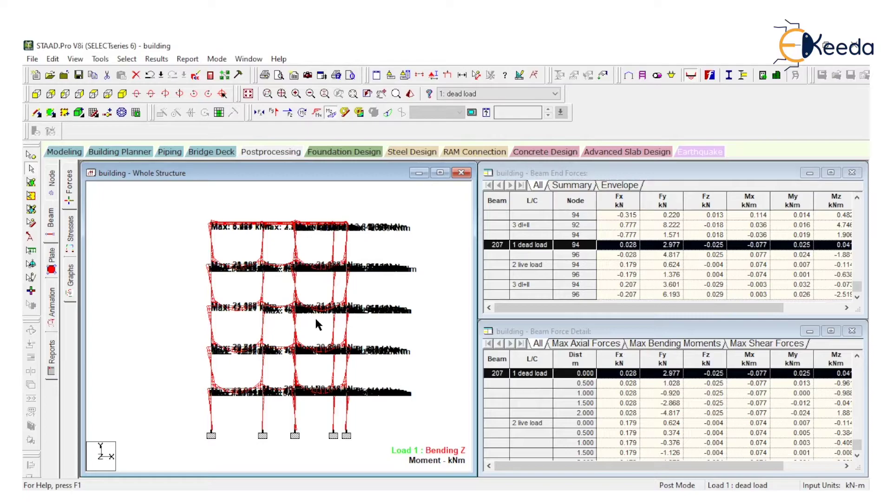
{"action": "left_click_drag", "start_coordinate": [390, 188], "coordinate": [163, 236]}
{"action": "left_click", "coordinate": [75, 59]}
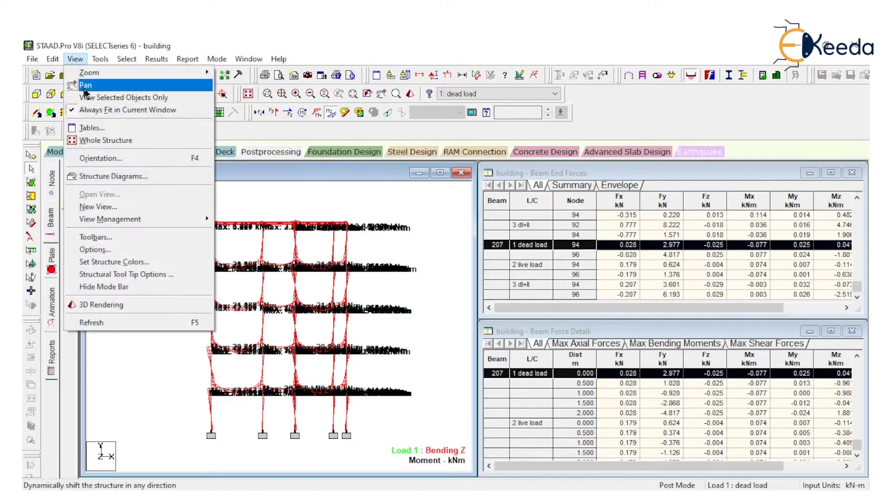
{"action": "left_click", "coordinate": [114, 98]}
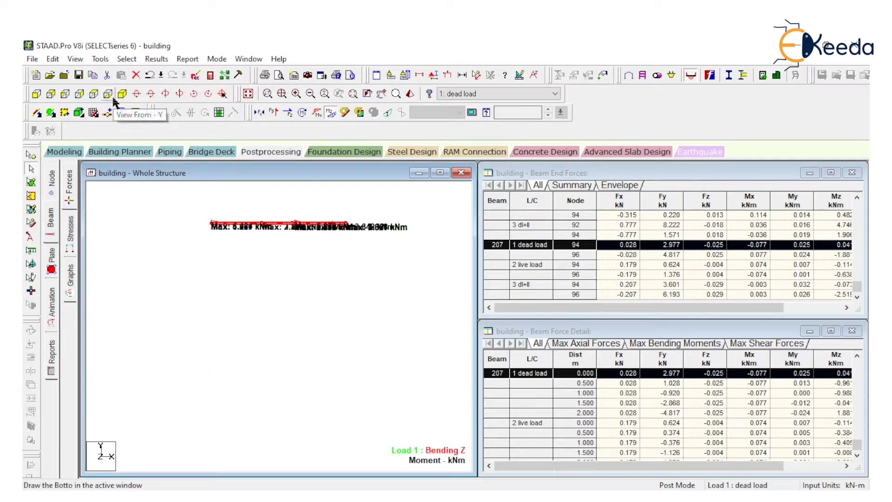
{"action": "left_click", "coordinate": [122, 94]}
{"action": "left_click_drag", "start_coordinate": [274, 249], "coordinate": [264, 391]}
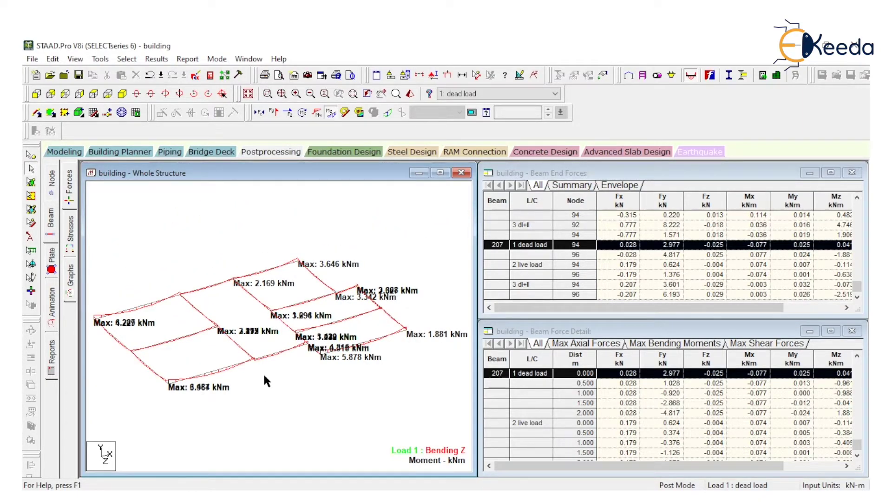
- Examine the annotated maximum bending moments of the roof beams in plan view
{"action": "left_click", "coordinate": [93, 94]}
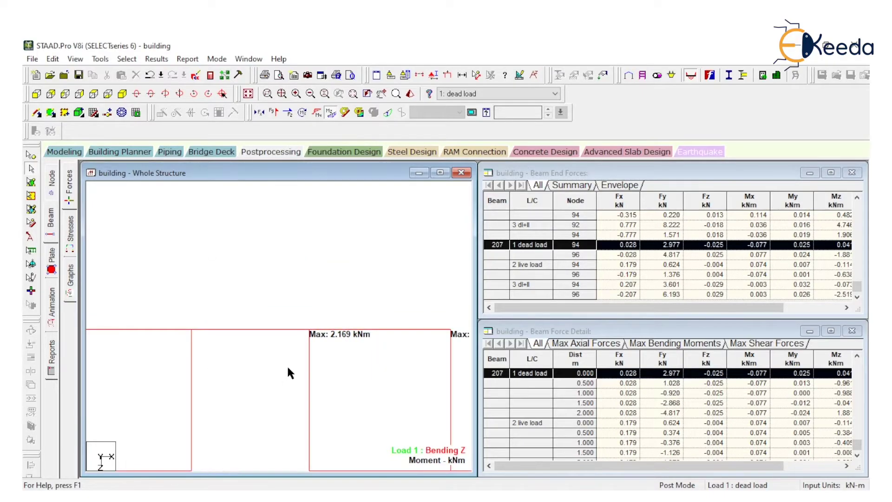
{"action": "middle_click_drag", "start_coordinate": [288, 373], "coordinate": [273, 317]}
{"action": "scroll", "coordinate": [297, 345], "scroll_direction": "down", "scroll_amount": 1}
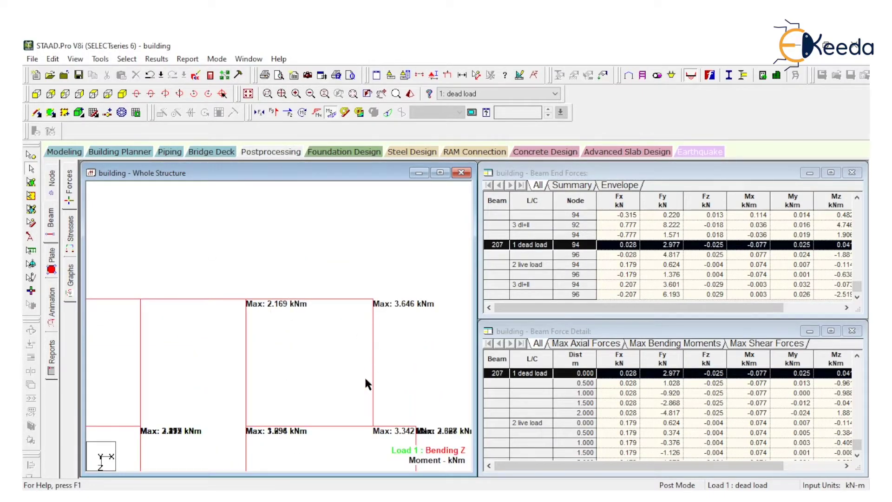
{"action": "middle_click_drag", "start_coordinate": [319, 458], "coordinate": [325, 328]}
{"action": "scroll", "coordinate": [324, 335], "scroll_direction": "up", "scroll_amount": 1}
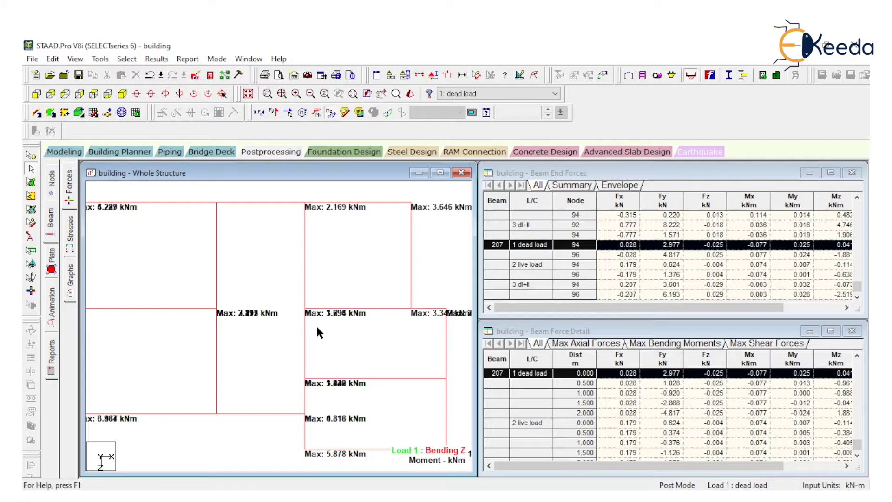
{"action": "scroll", "coordinate": [232, 369], "scroll_direction": "down", "scroll_amount": 1}
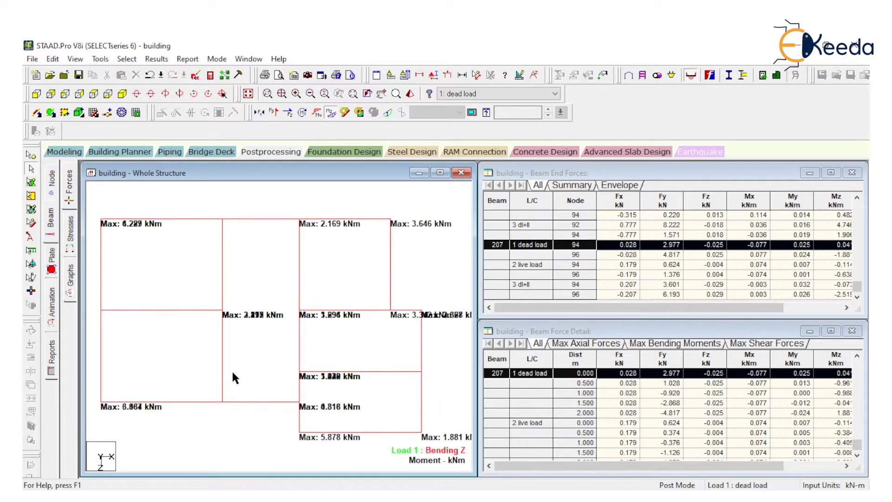
{"action": "middle_click_drag", "start_coordinate": [231, 369], "coordinate": [263, 299]}
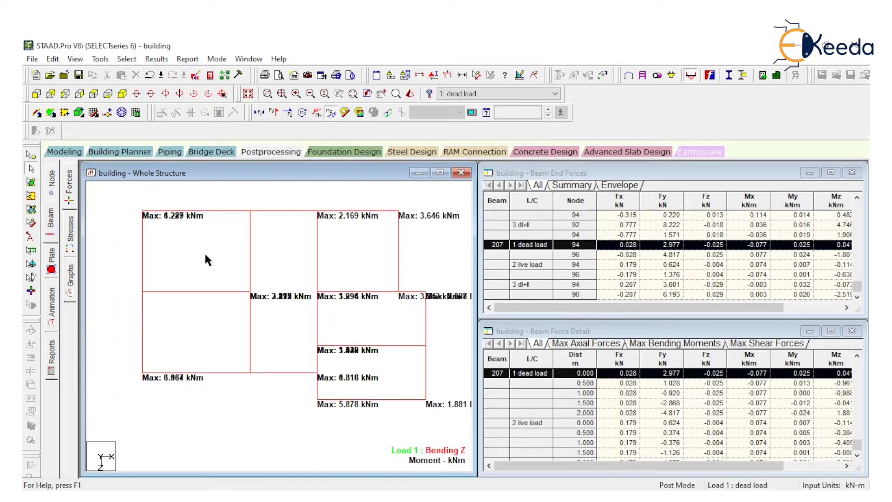
{"action": "middle_click_drag", "start_coordinate": [204, 252], "coordinate": [210, 275]}
- Select roof-edge beam 187 in the plan view and show only that beam with its maximum moment
{"action": "left_click", "coordinate": [196, 234]}
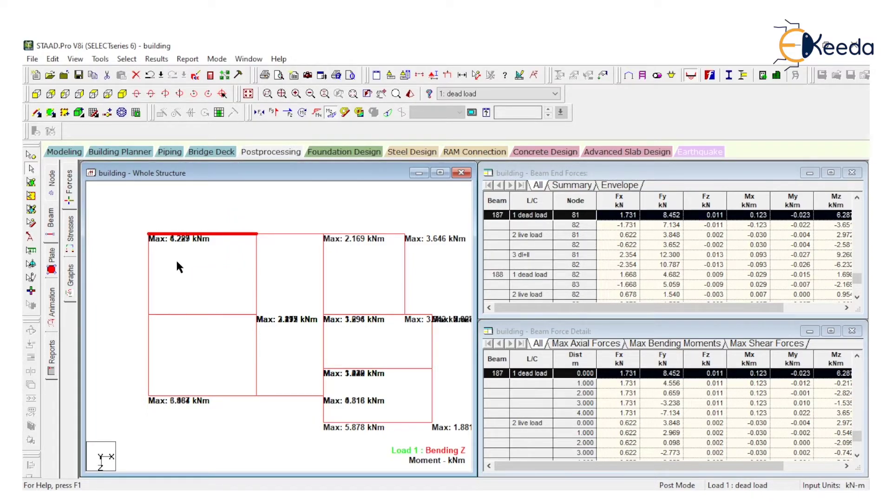
{"action": "left_click", "coordinate": [75, 59]}
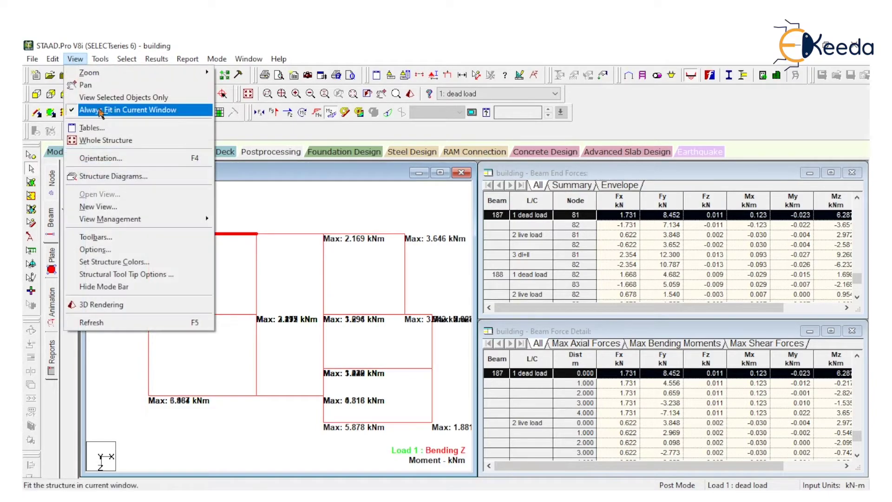
{"action": "left_click", "coordinate": [89, 93]}
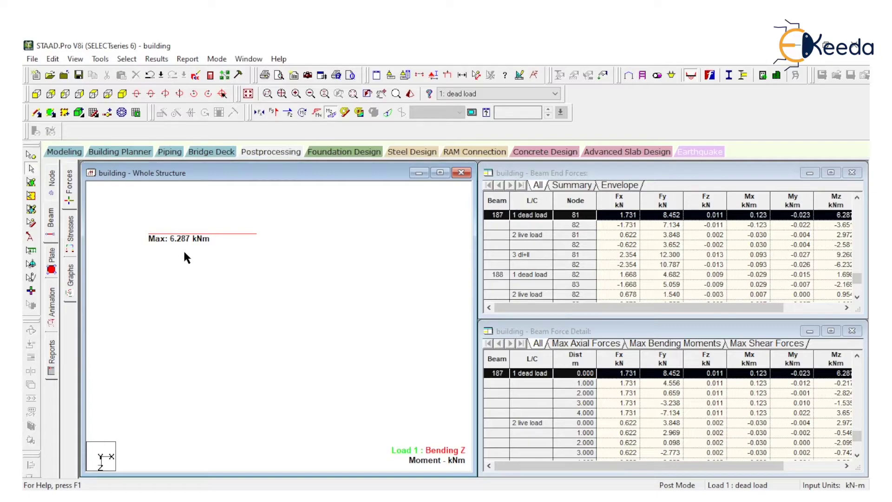
- Restore the whole structure, select the full-height corner column running up to node 81, and show only that column
{"action": "left_click", "coordinate": [248, 93]}
{"action": "left_click", "coordinate": [345, 253]}
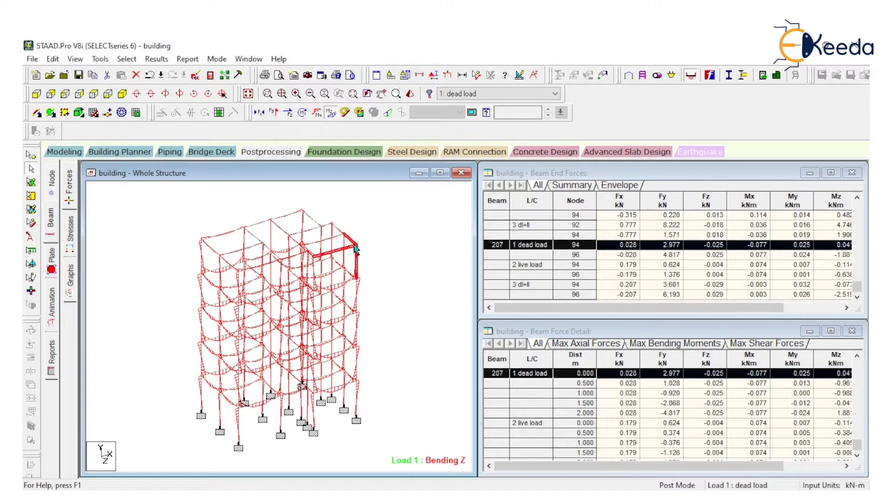
{"action": "left_click", "coordinate": [171, 285]}
{"action": "left_click", "coordinate": [202, 353]}
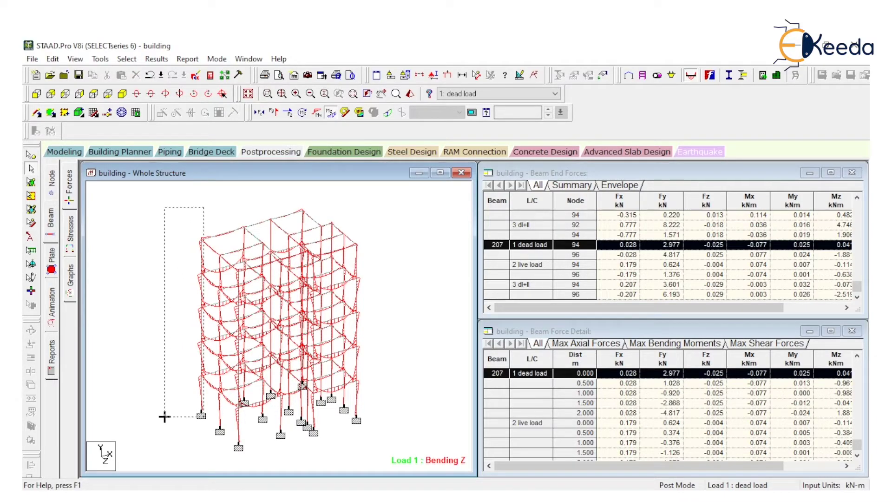
{"action": "left_click", "coordinate": [80, 59]}
{"action": "left_click", "coordinate": [133, 99]}
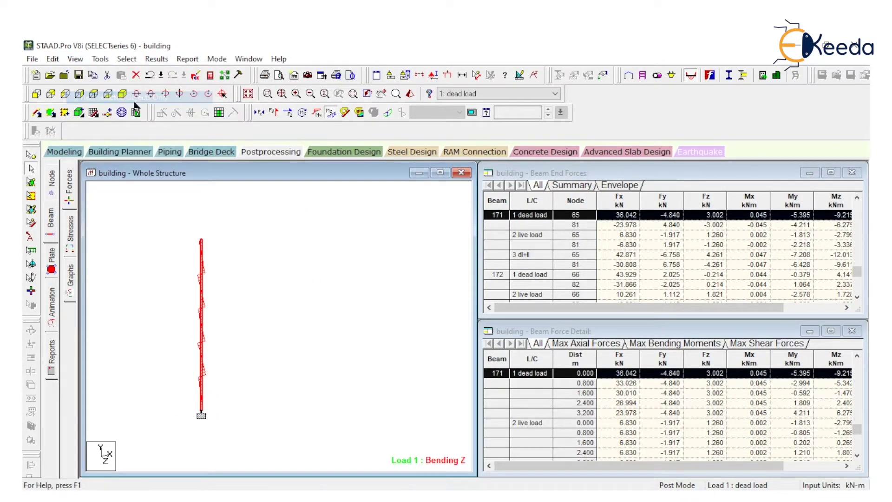
- Annotate the isolated corner column with its maximum bending moments
{"action": "left_click", "coordinate": [157, 58]}
{"action": "left_click", "coordinate": [200, 257]}
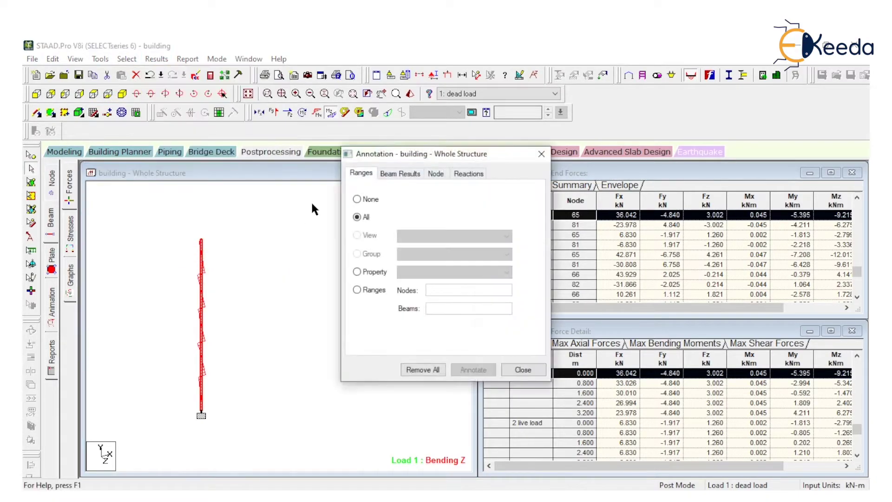
{"action": "left_click", "coordinate": [402, 174]}
{"action": "left_click", "coordinate": [472, 369]}
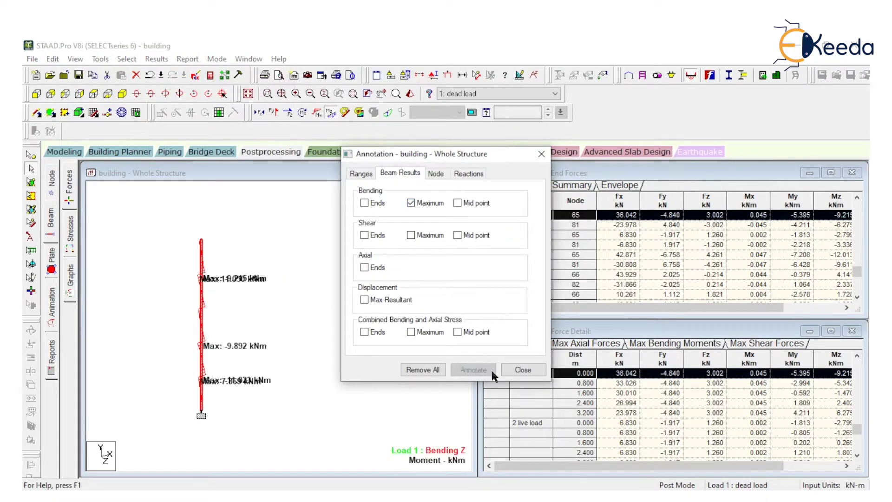
{"action": "left_click", "coordinate": [507, 369]}
{"action": "middle_click_drag", "start_coordinate": [328, 332], "coordinate": [225, 322]}
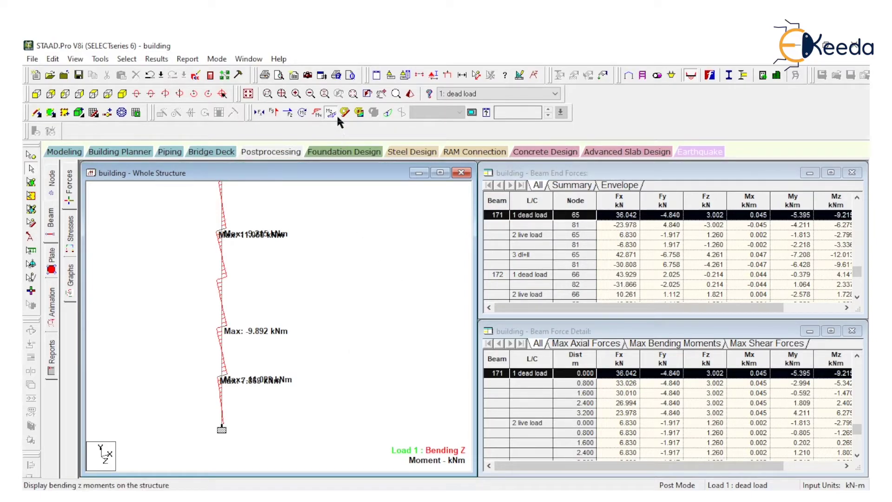
- Switch the column's diagram to Shear Y and annotate maximum shear values in place of maximum bending
{"action": "left_click", "coordinate": [273, 112]}
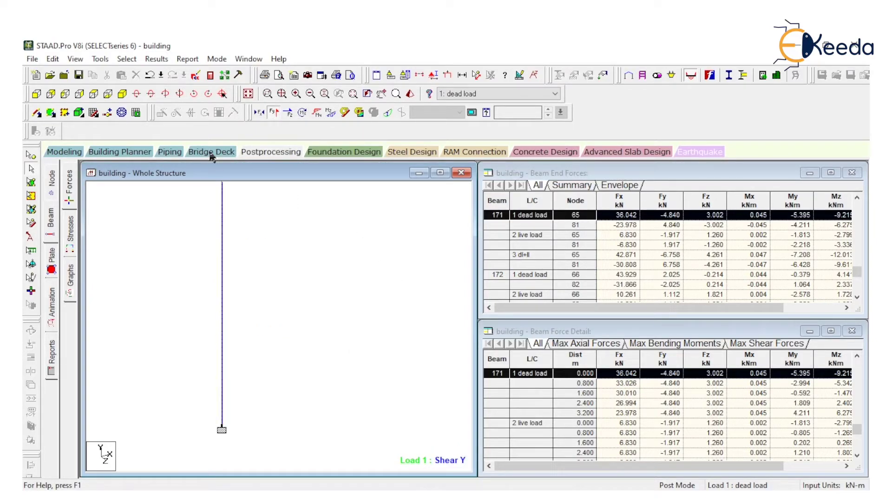
{"action": "middle_click_drag", "start_coordinate": [237, 214], "coordinate": [257, 296]}
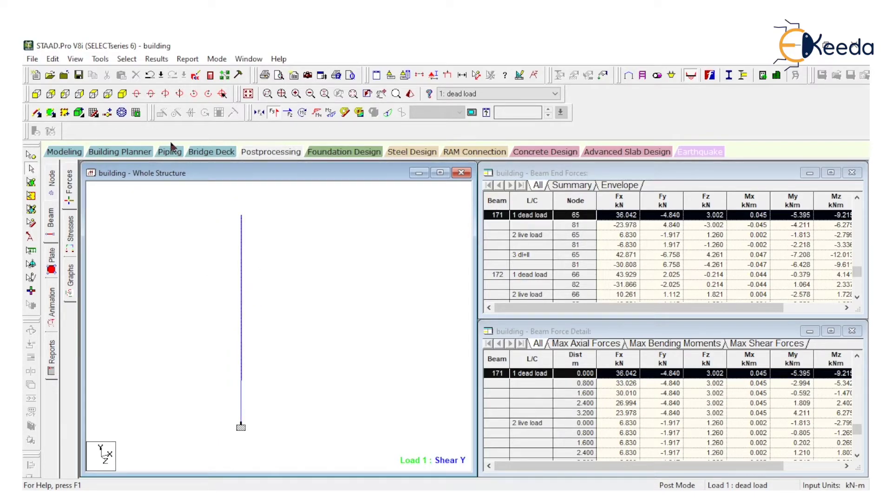
{"action": "left_click", "coordinate": [157, 59]}
{"action": "left_click", "coordinate": [192, 258]}
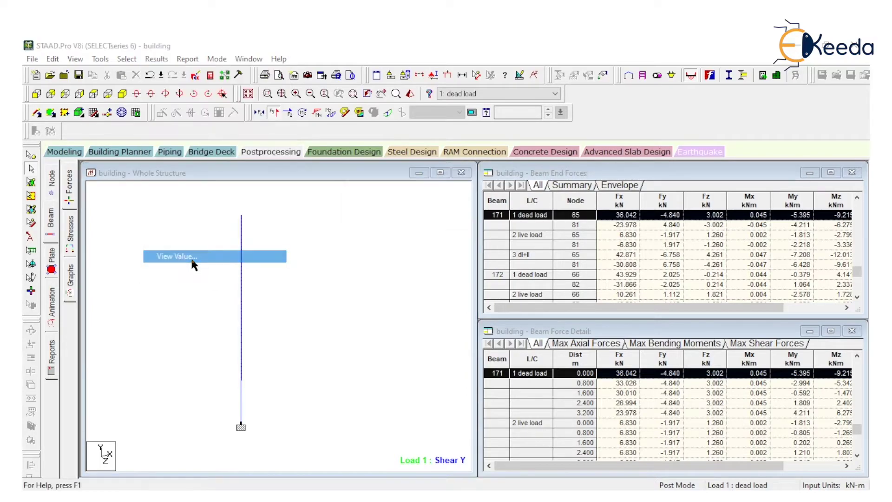
{"action": "left_click", "coordinate": [404, 173]}
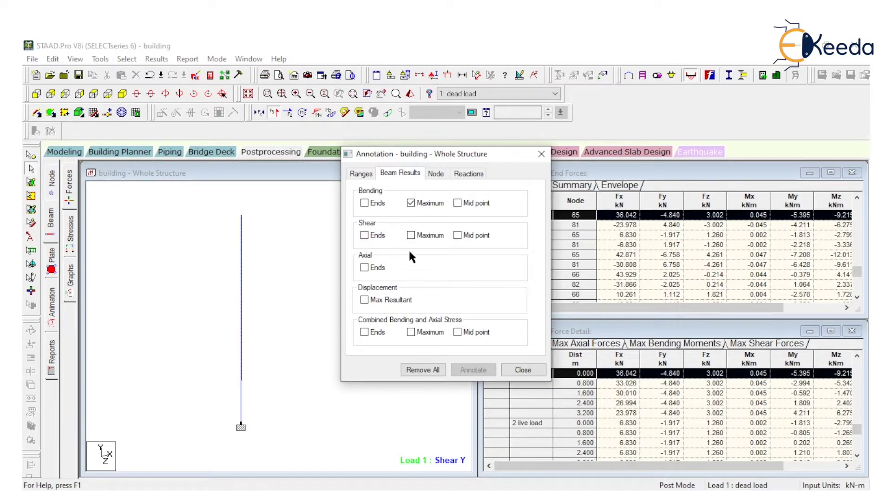
{"action": "left_click", "coordinate": [411, 235]}
{"action": "left_click", "coordinate": [411, 204]}
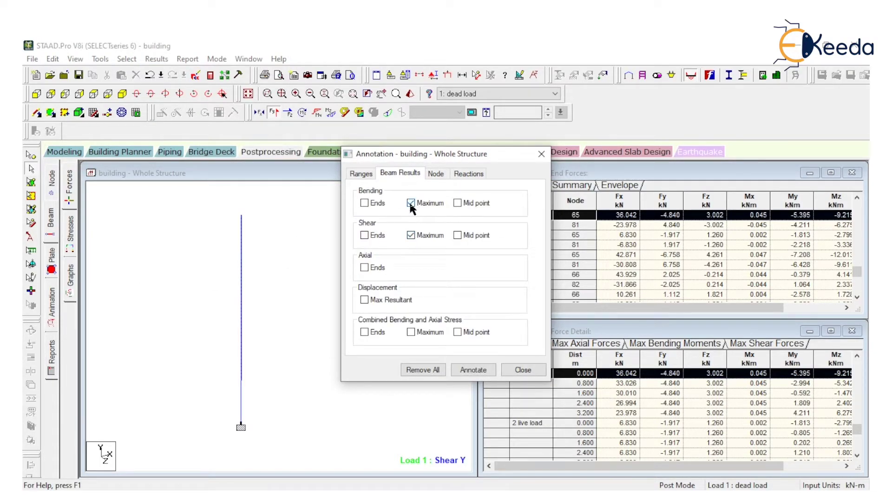
{"action": "left_click", "coordinate": [470, 369]}
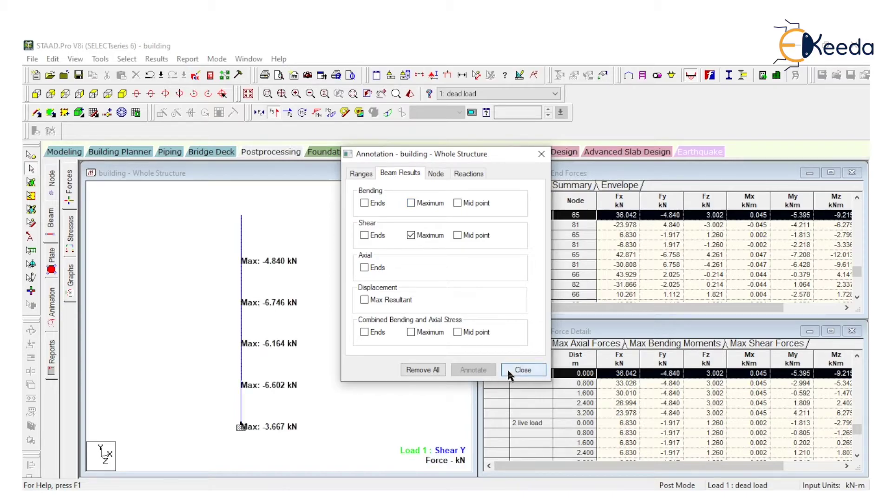
{"action": "left_click", "coordinate": [508, 369]}
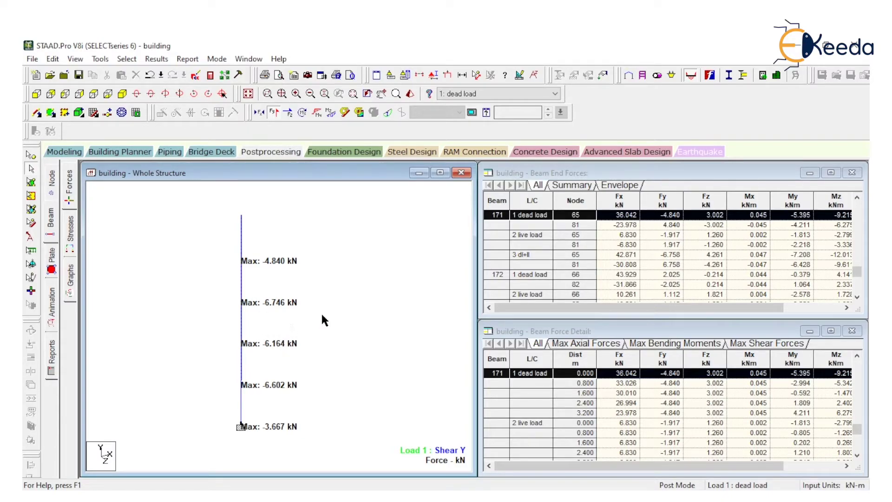
- Restore the whole structure, open the beam graphs, and view the Mz, Fy and Fx graphs of roof-edge beams 187 and 188
{"action": "left_click", "coordinate": [248, 94]}
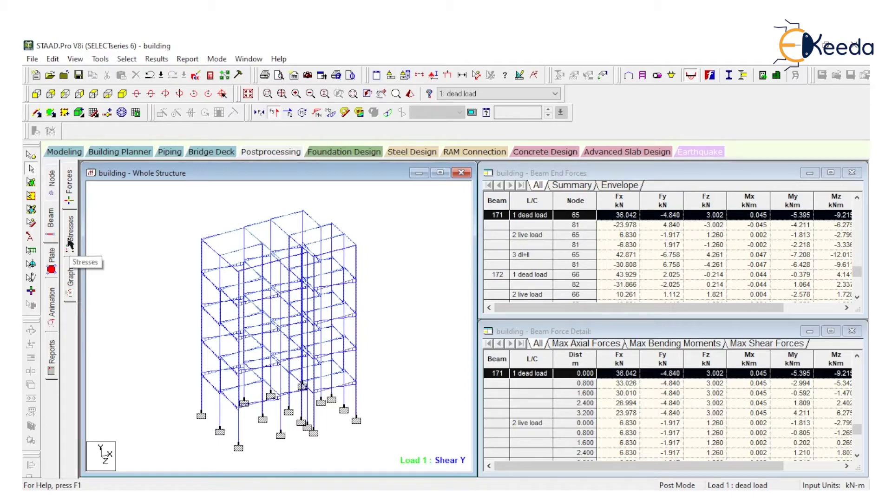
{"action": "left_click", "coordinate": [69, 278]}
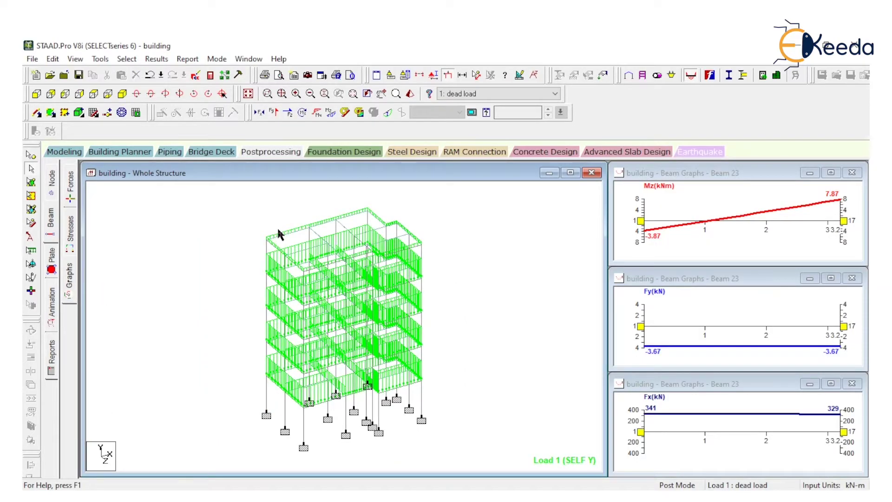
{"action": "left_click", "coordinate": [289, 236]}
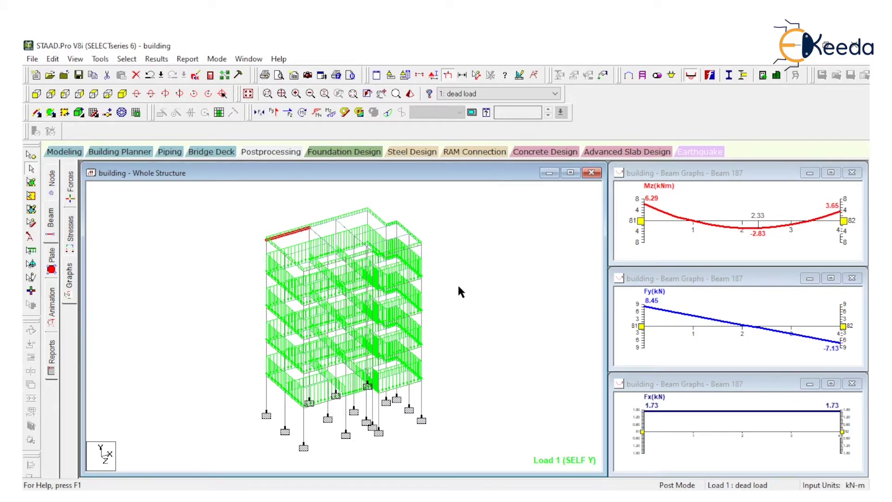
{"action": "left_click", "coordinate": [343, 223]}
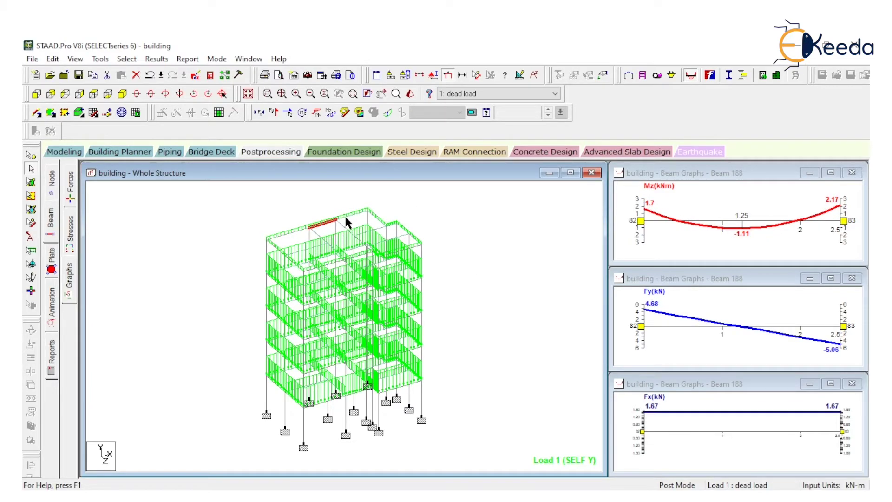
- Select the roof beam between nodes 83 and 87 and view its graphs under dead load, live load and dl+ll
{"action": "left_click", "coordinate": [344, 227]}
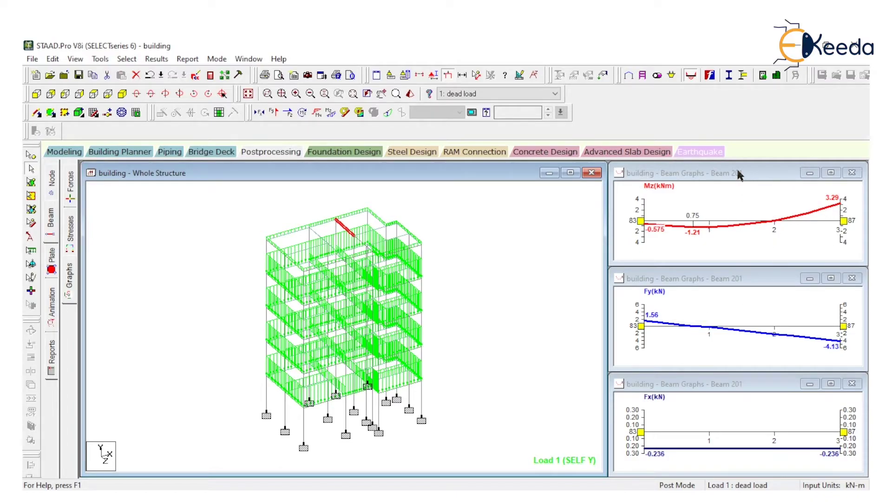
{"action": "mouse_move", "coordinate": [739, 175]}
{"action": "left_mouse_down"}
{"action": "mouse_move", "coordinate": [723, 164]}
{"action": "mouse_move", "coordinate": [741, 183]}
{"action": "mouse_move", "coordinate": [741, 175]}
{"action": "left_mouse_up"}
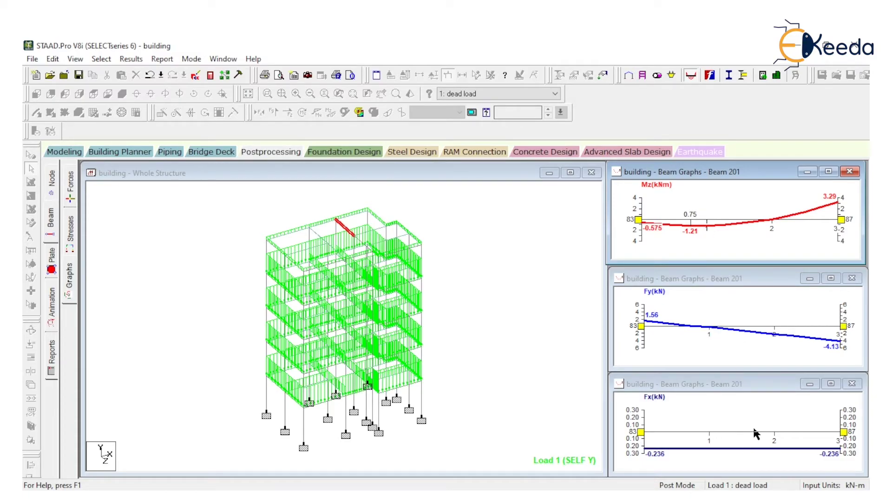
{"action": "left_click", "coordinate": [514, 93]}
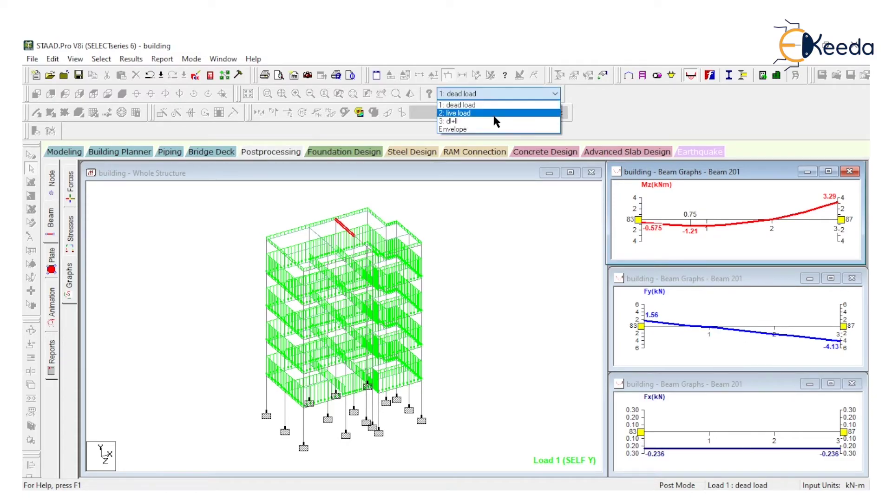
{"action": "left_click", "coordinate": [494, 113]}
{"action": "left_click", "coordinate": [490, 92]}
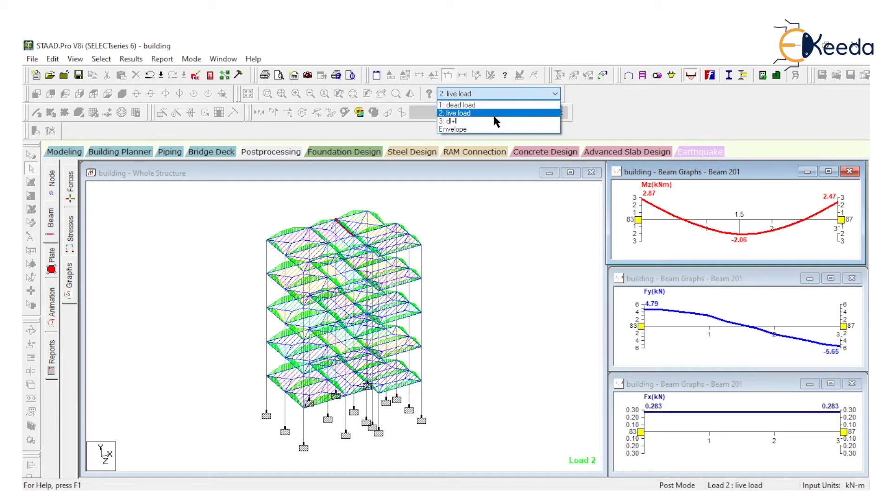
{"action": "left_click", "coordinate": [498, 121]}
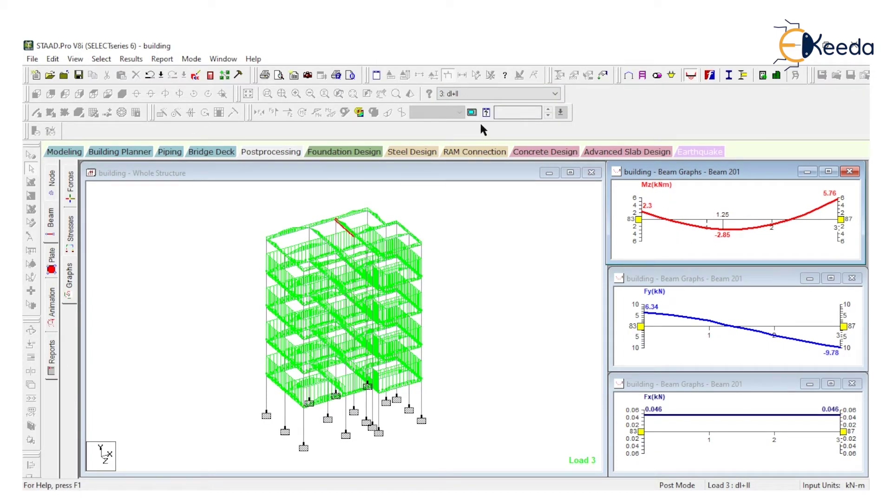
- Compare the same beam's graphs again through load cases 1: dead load, 2: live load and 3: dl+ll, and clear the beam selection
{"action": "left_click", "coordinate": [488, 93]}
{"action": "left_click", "coordinate": [465, 103]}
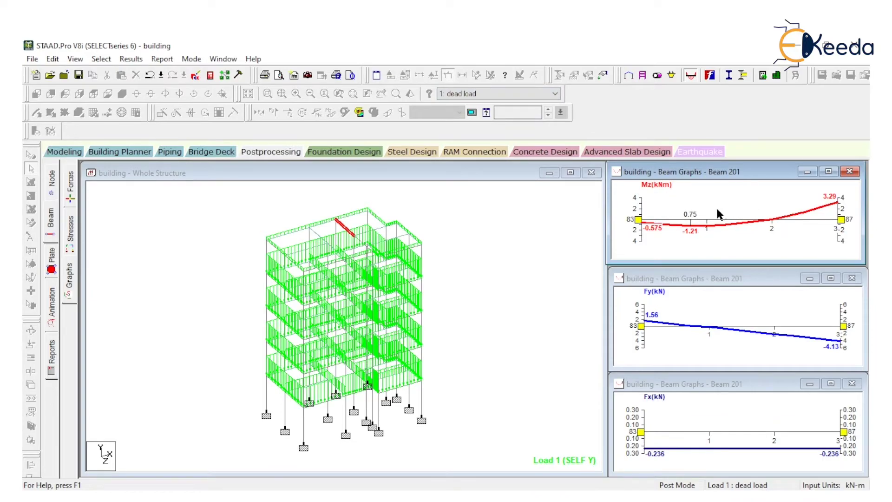
{"action": "left_click", "coordinate": [484, 93]}
{"action": "left_click", "coordinate": [464, 112]}
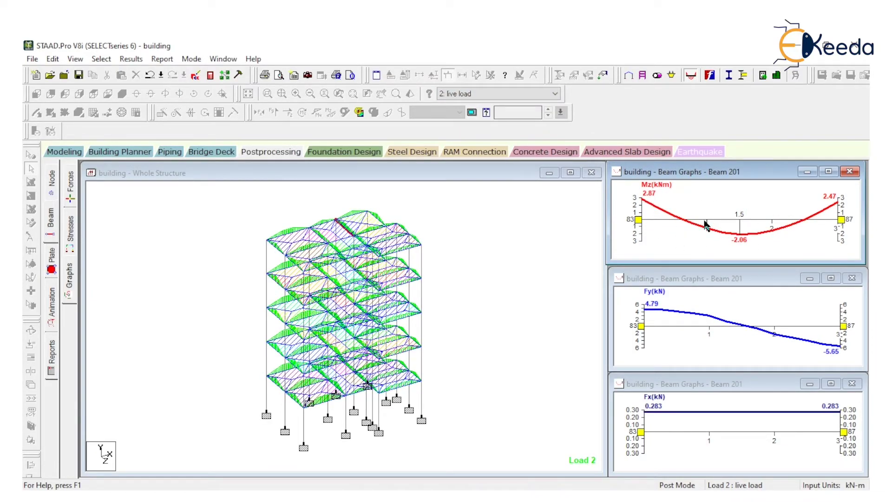
{"action": "left_click", "coordinate": [528, 93]}
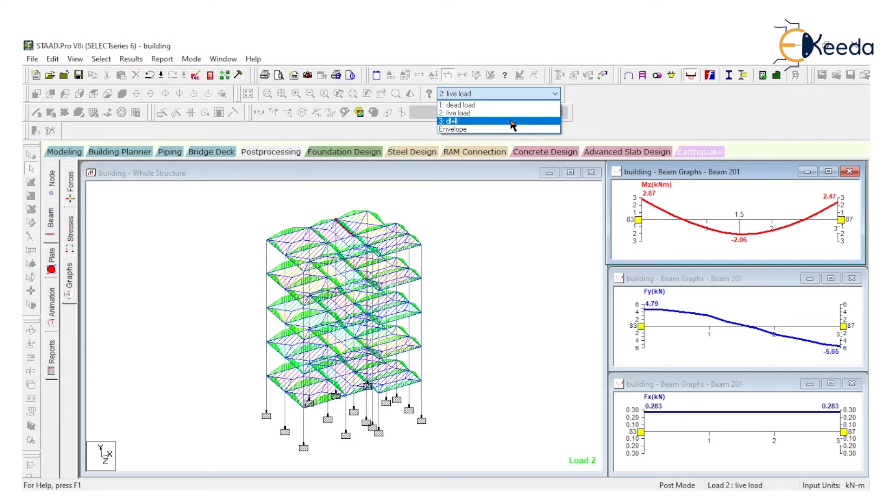
{"action": "left_click", "coordinate": [513, 125]}
{"action": "left_click", "coordinate": [536, 230]}
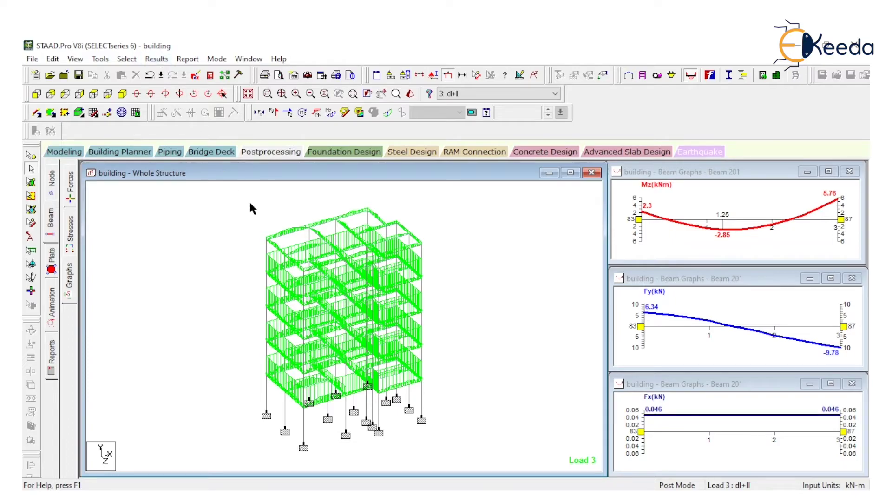
- Select roof-edge beam 187, show only that beam, and set the active load case to 1: dead load
{"action": "left_click", "coordinate": [286, 234]}
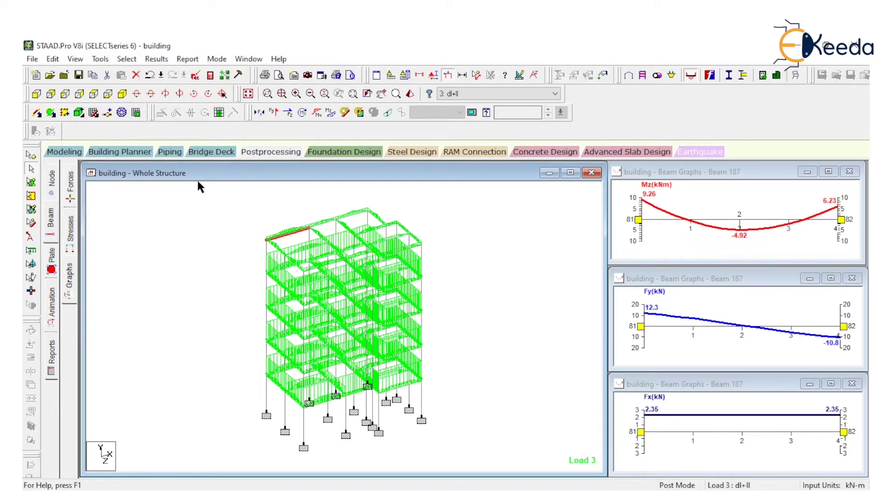
{"action": "left_click", "coordinate": [75, 59]}
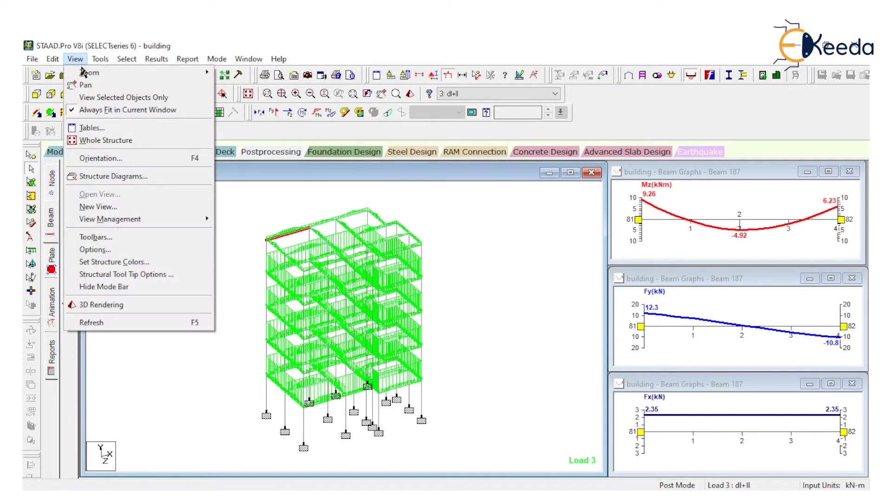
{"action": "left_click", "coordinate": [137, 98]}
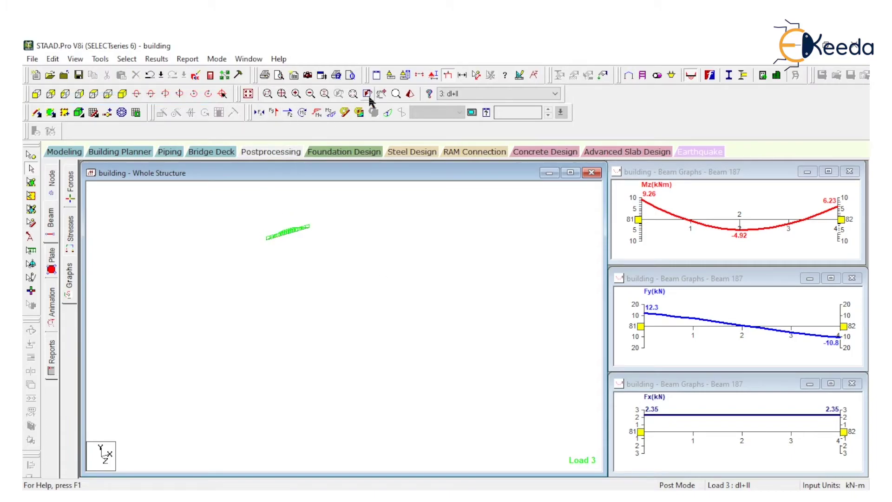
{"action": "left_click", "coordinate": [465, 94]}
{"action": "left_click", "coordinate": [458, 100]}
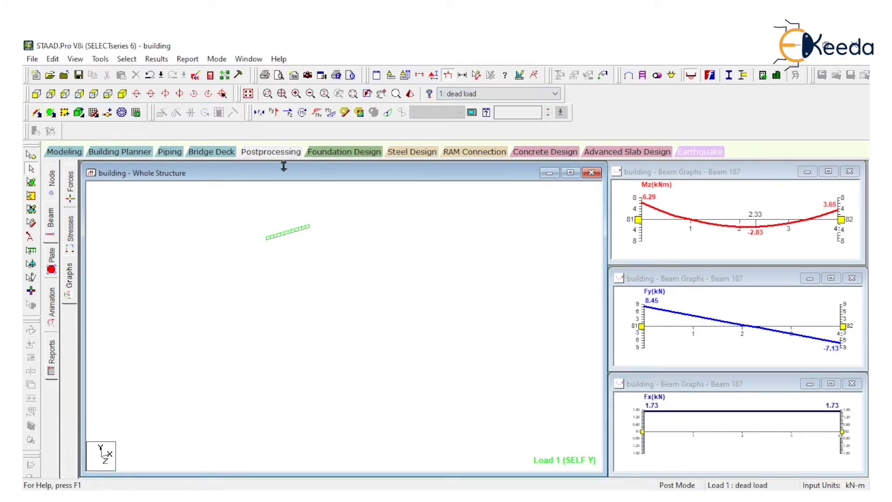
- Display the isolated beam's Shear Y diagram and annotate its maximum shear value
{"action": "left_click", "coordinate": [280, 113]}
{"action": "left_click", "coordinate": [388, 113]}
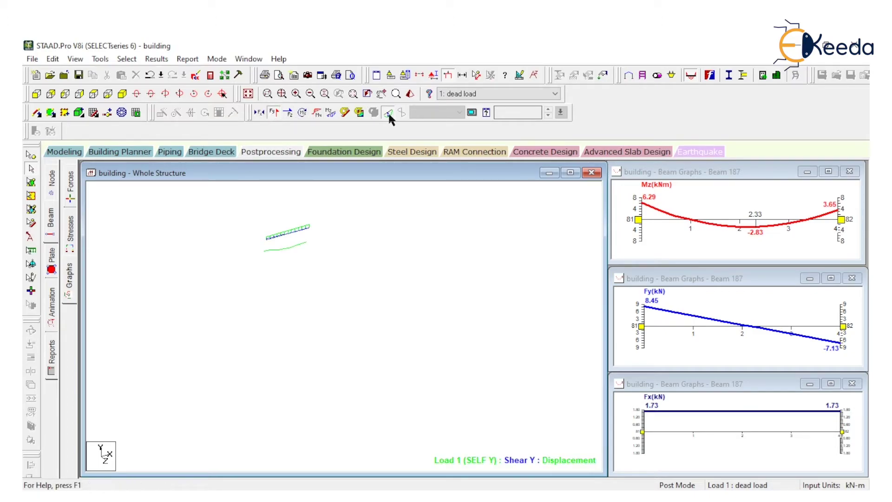
{"action": "left_click", "coordinate": [389, 112]}
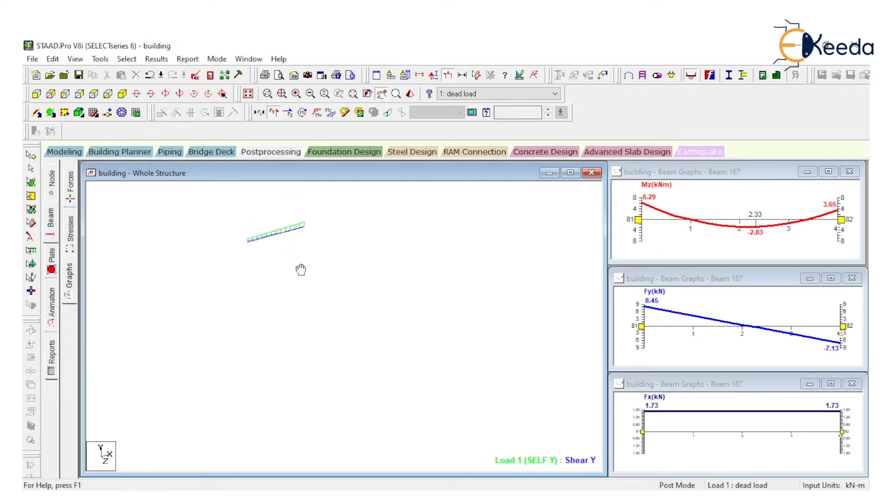
{"action": "left_click", "coordinate": [156, 59]}
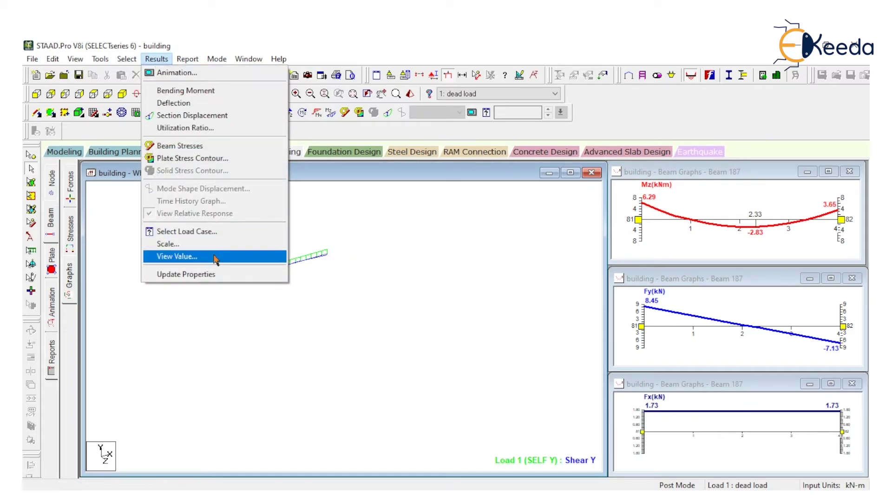
{"action": "left_click", "coordinate": [214, 256]}
{"action": "left_click", "coordinate": [387, 173]}
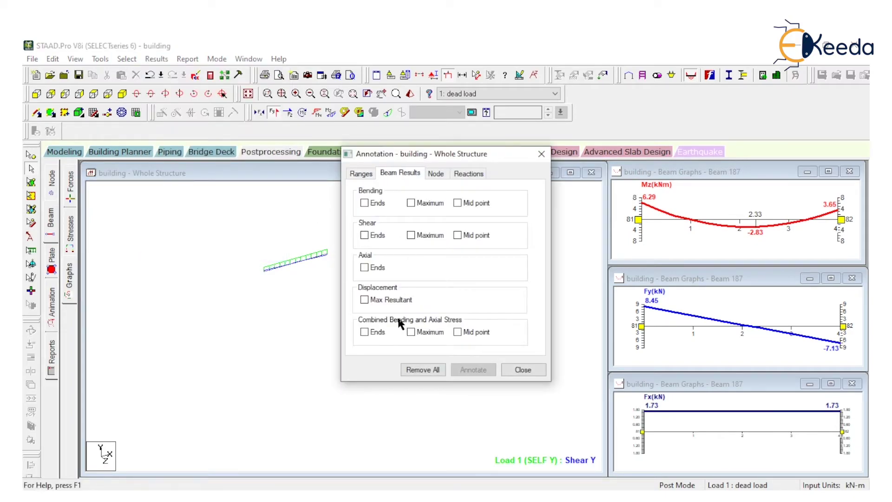
{"action": "left_click", "coordinate": [411, 236]}
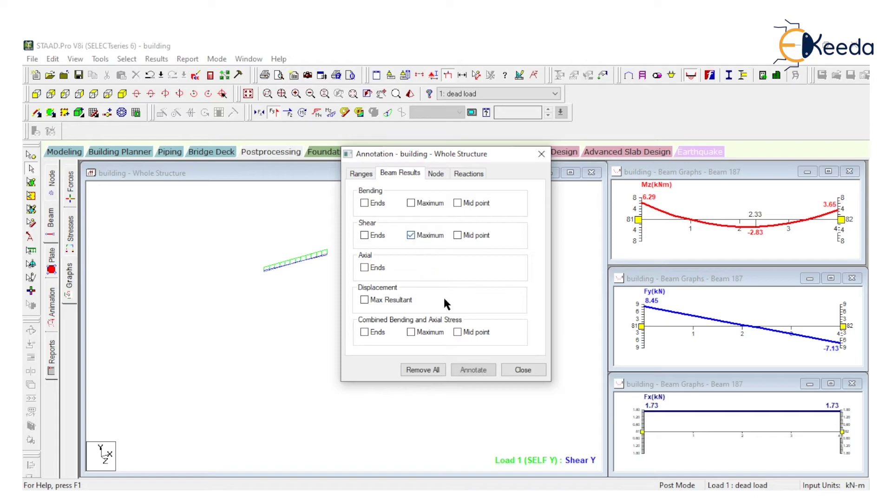
{"action": "left_click", "coordinate": [462, 370]}
{"action": "left_click", "coordinate": [517, 369]}
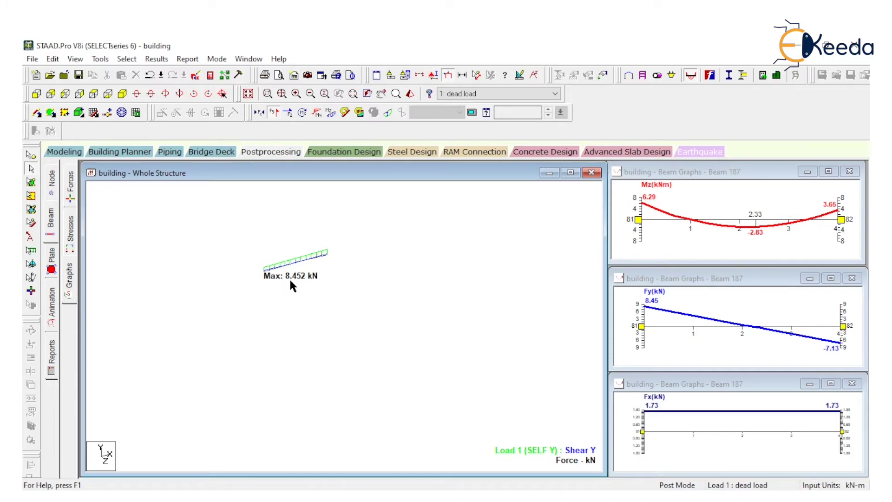
- Compare the beam's annotated maximum shear under load cases 2: live load and 3: dl+ll
{"action": "left_click", "coordinate": [456, 95]}
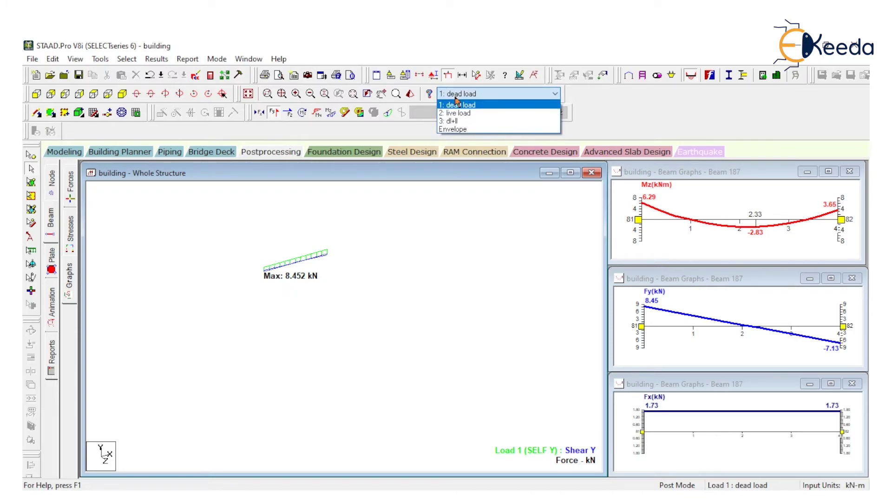
{"action": "left_click", "coordinate": [459, 114]}
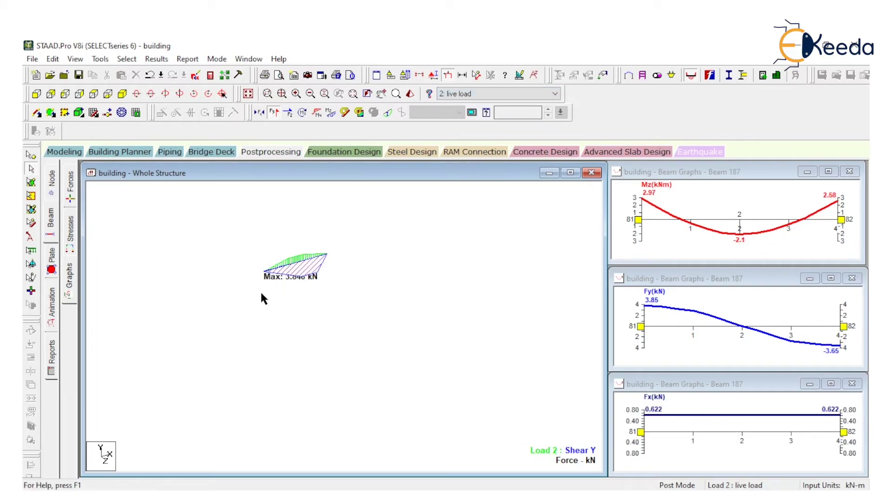
{"action": "left_click", "coordinate": [456, 94]}
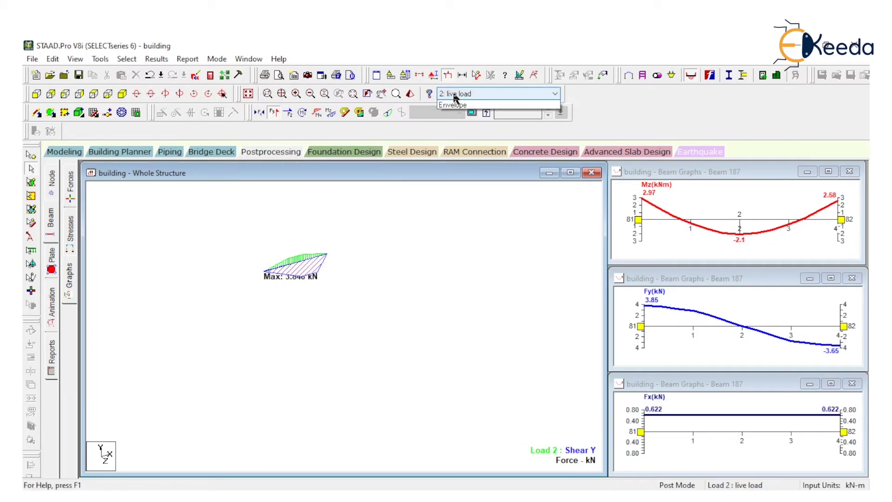
{"action": "left_click", "coordinate": [457, 121]}
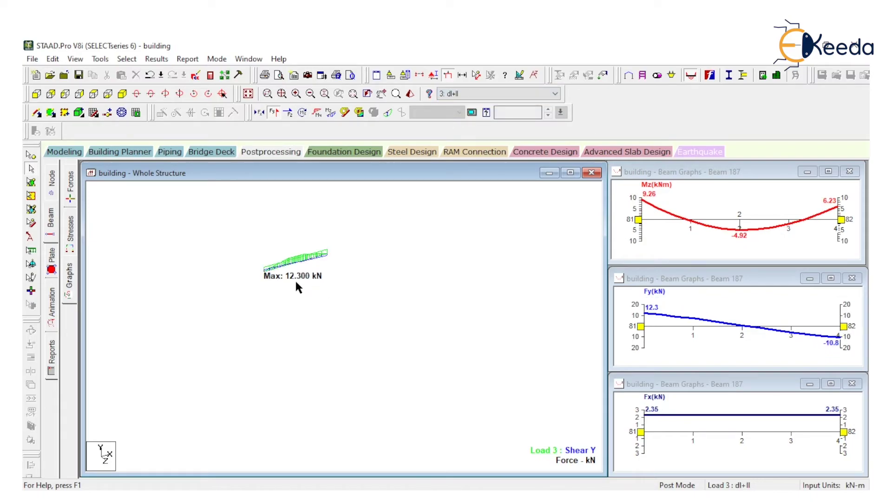
- Restore the whole structure and review the list of available load cases
{"action": "left_click", "coordinate": [248, 93]}
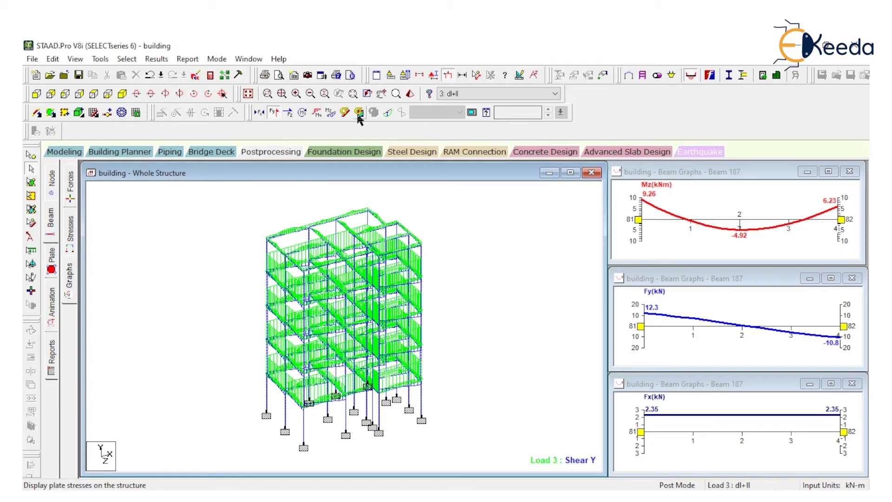
{"action": "left_click", "coordinate": [452, 96]}
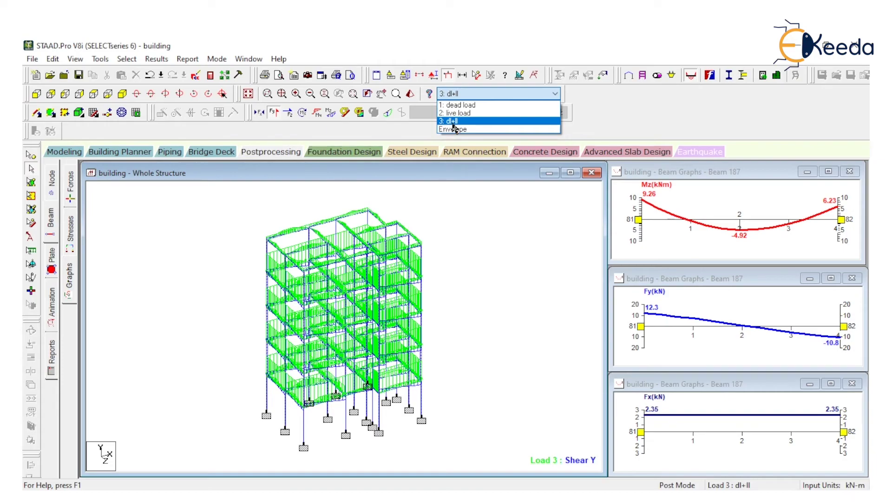
{"action": "left_click", "coordinate": [493, 248]}
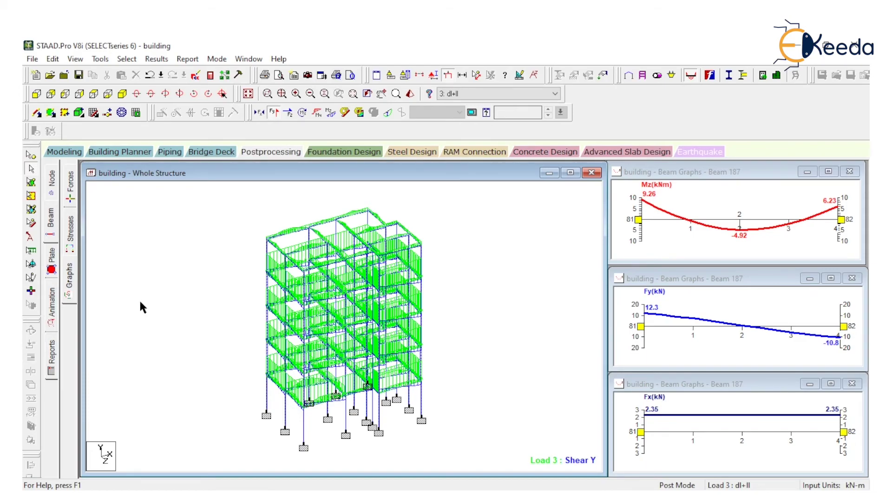
- Look at the report setup options without generating a report, and return to the post-processing displacement results by way of the Modeling mode
{"action": "left_click", "coordinate": [52, 359]}
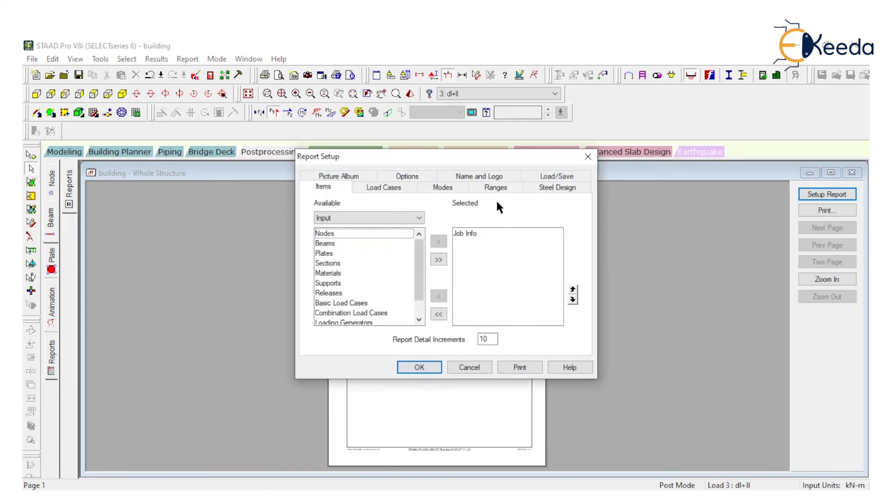
{"action": "left_click", "coordinate": [588, 157]}
{"action": "left_click", "coordinate": [65, 151]}
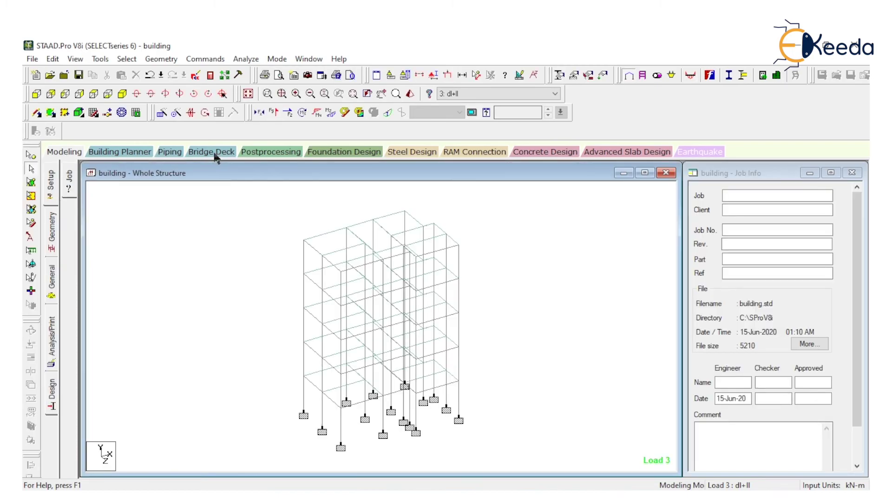
{"action": "left_click", "coordinate": [273, 153]}
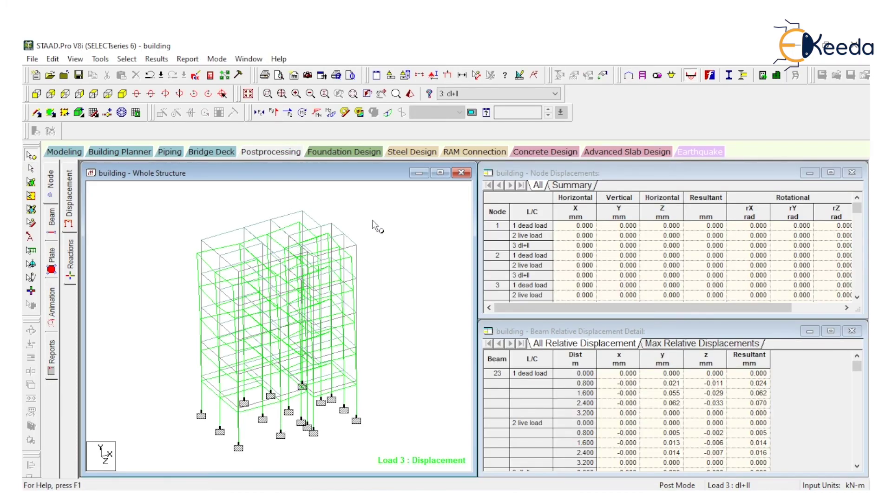